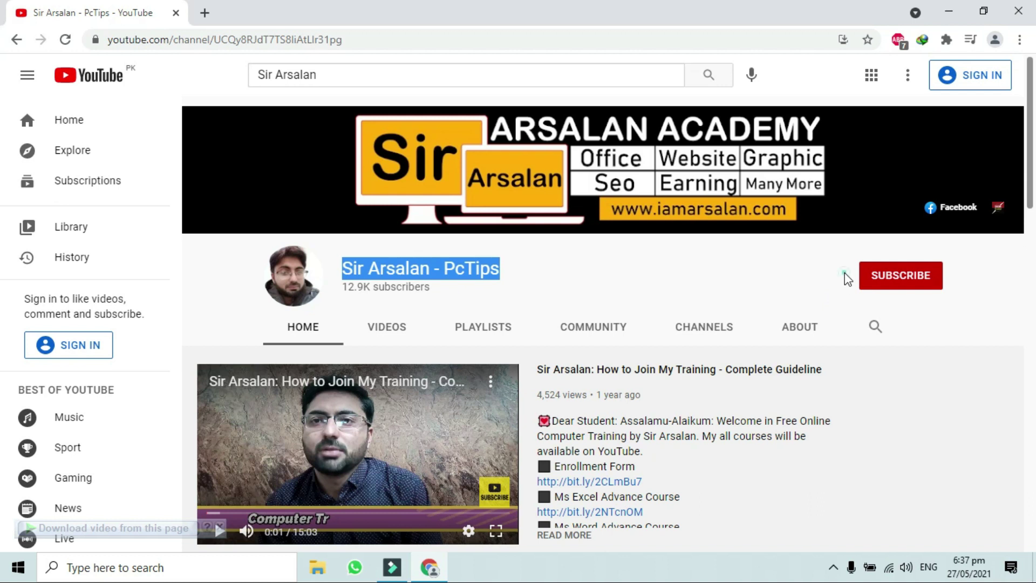
- Deselect the YouTube channel title and minimise Chrome so the desktop shows
left_click(910, 246)
left_click(964, 281)
left_click(931, 301)
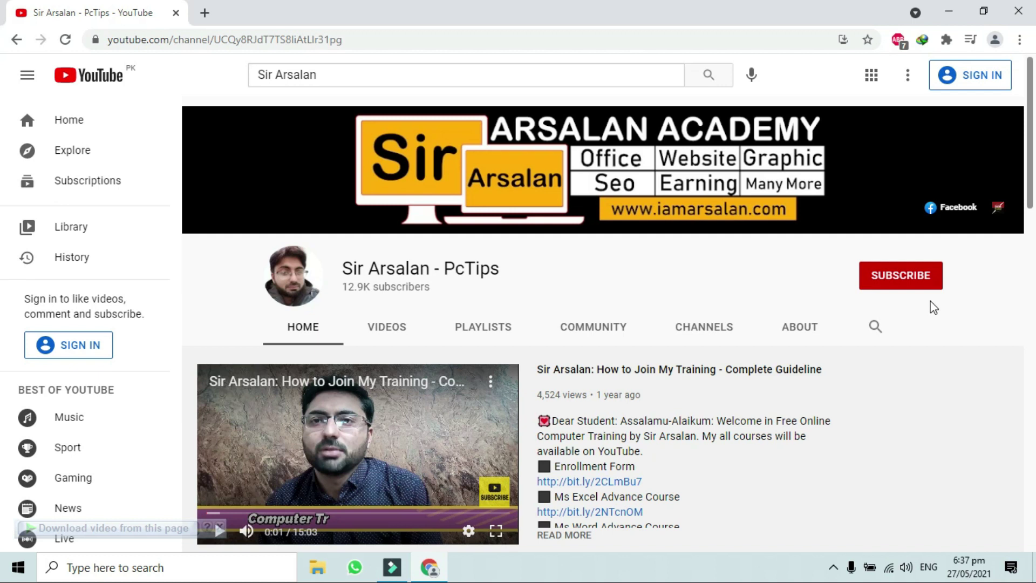
left_click(949, 11)
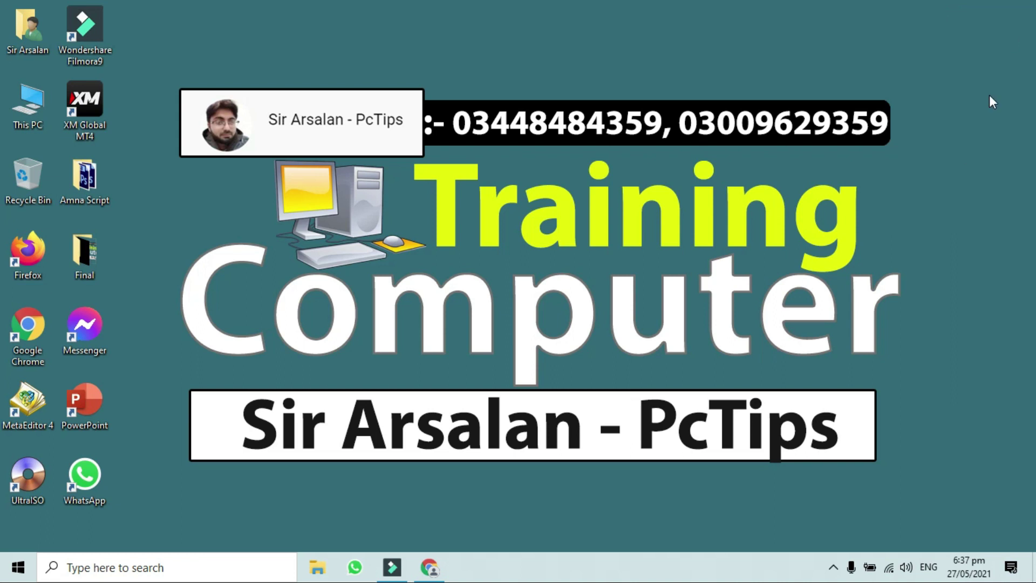
- Review This PC's system properties, close them, and restore the YouTube channel page in Chrome
right_click(36, 112)
left_click(168, 293)
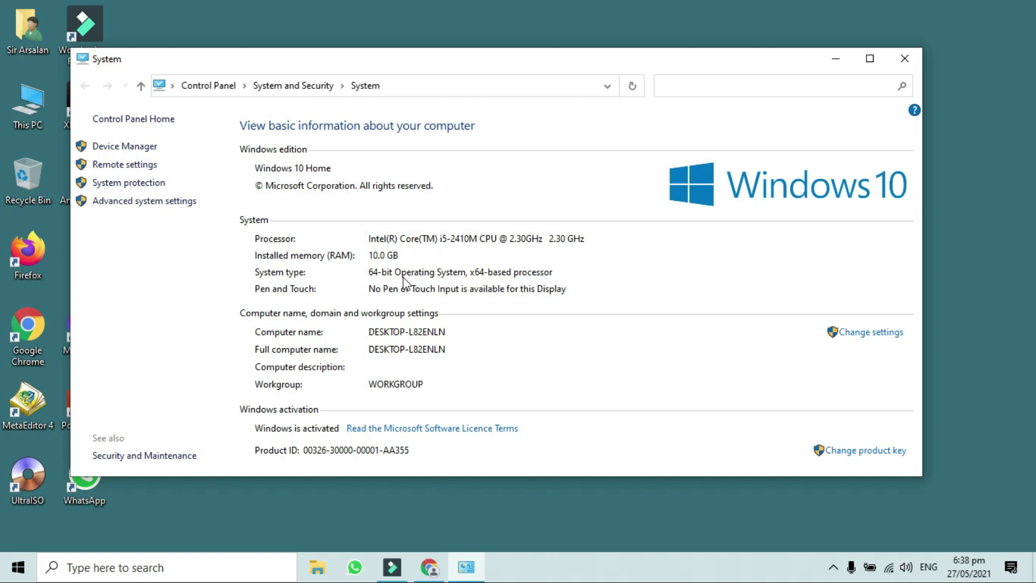
left_click(905, 58)
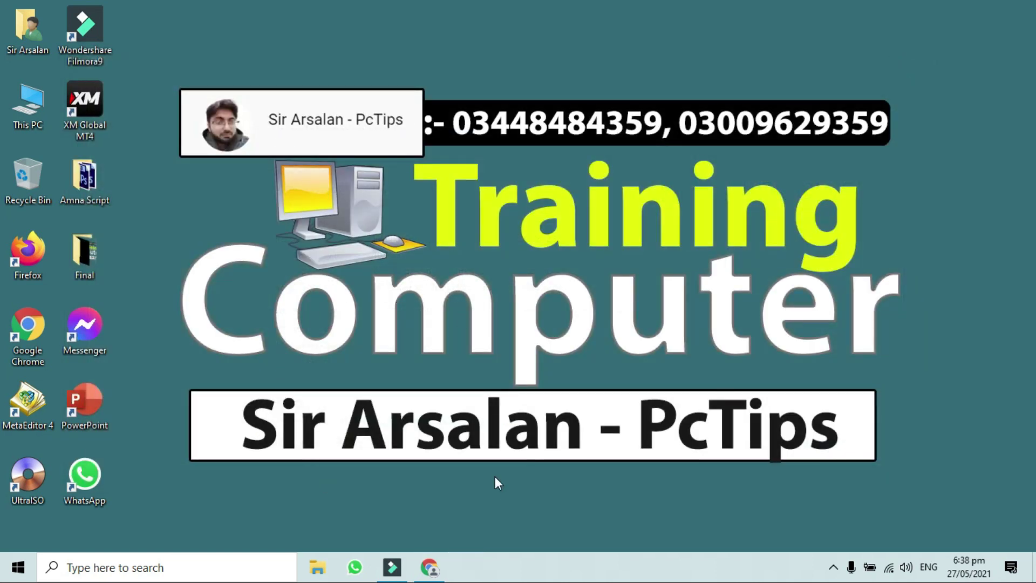
left_click(427, 568)
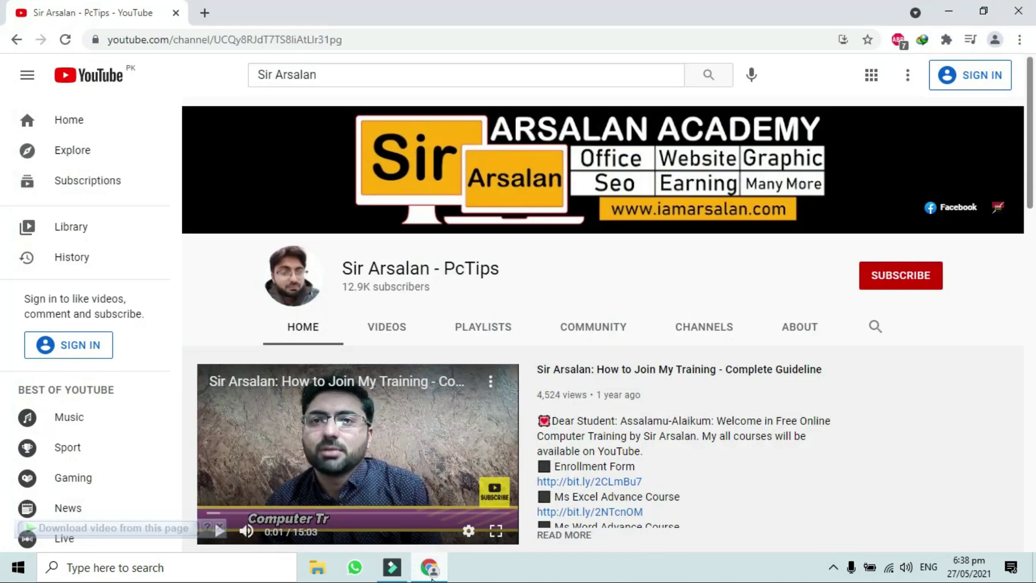
- Search Google for 'winrar' in a new browser tab
left_click(205, 13)
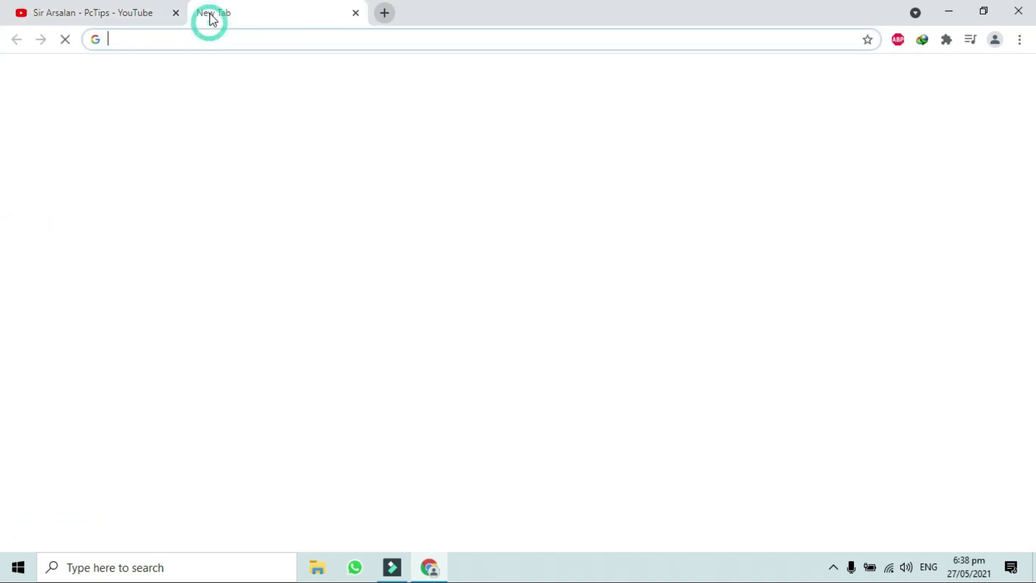
type("g")
left_click(233, 69)
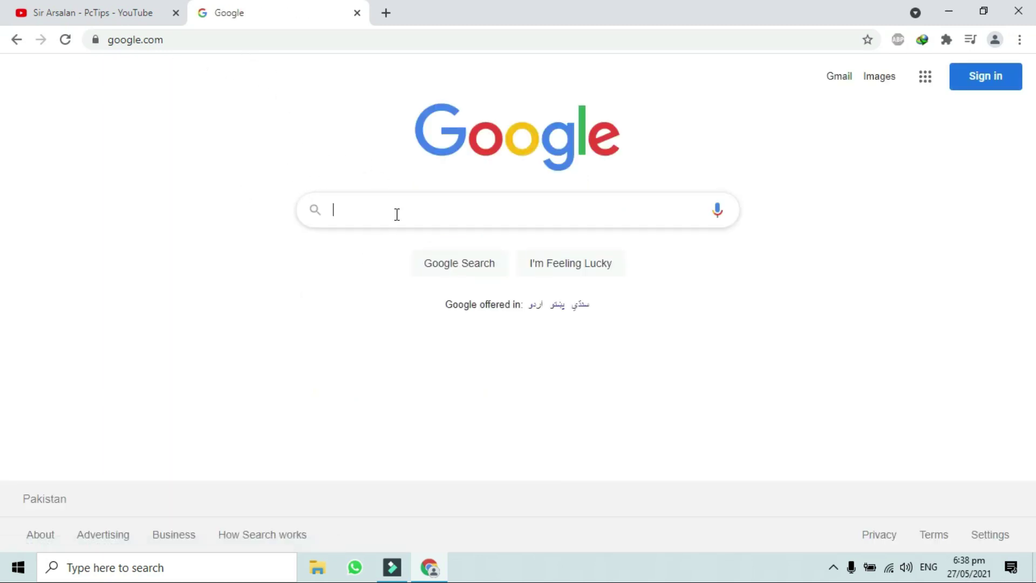
type("winrar")
key("Return")
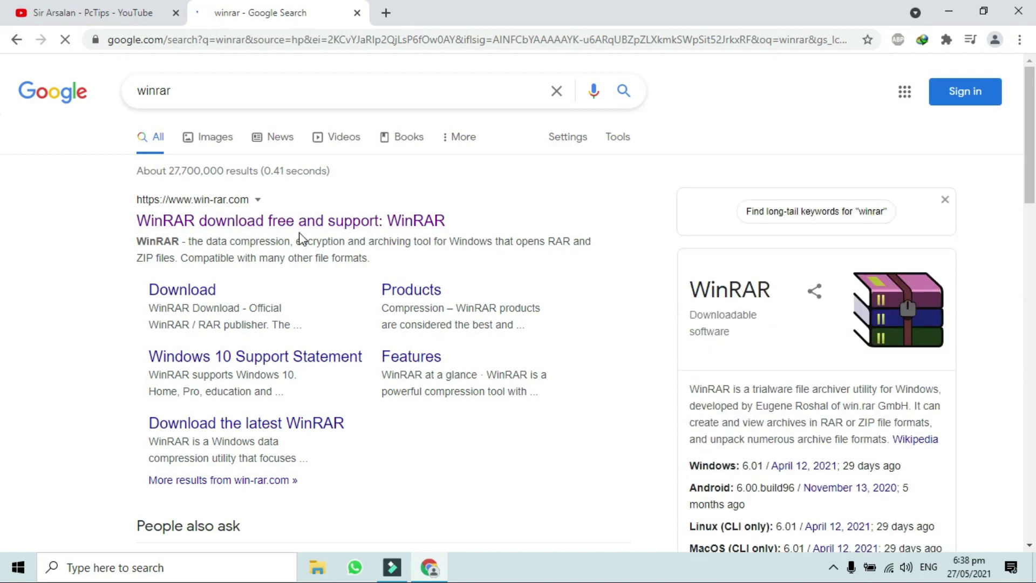
- Open the official win-rar.com result and look over its Download WinRAR page
left_click(304, 226)
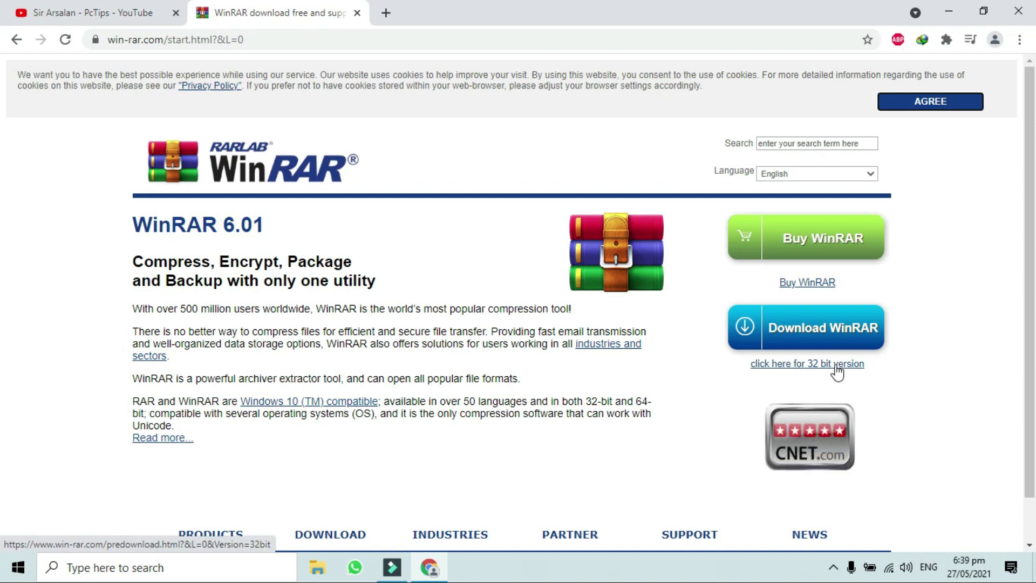
left_click(842, 335)
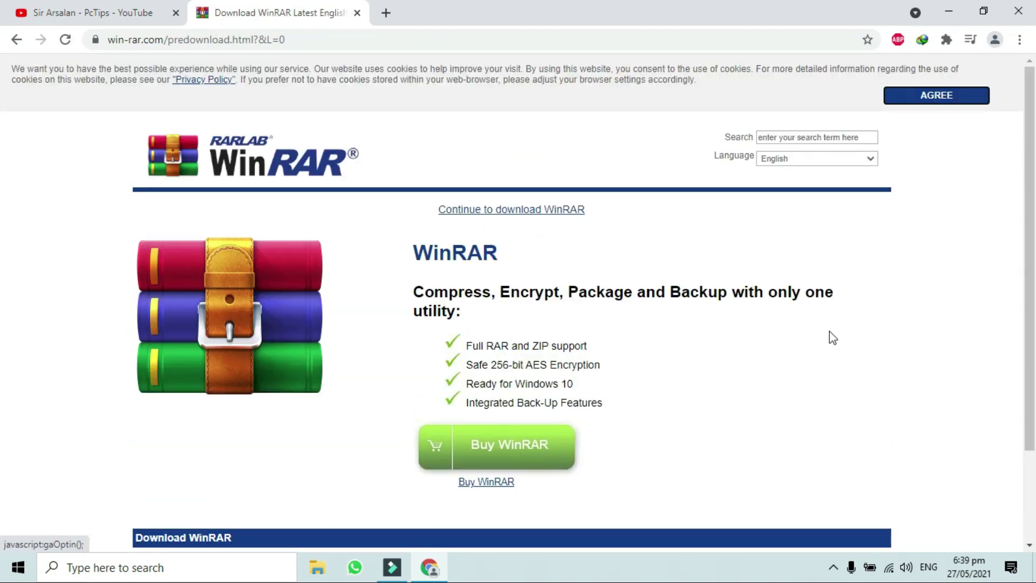
scroll(842, 339, "down", 2)
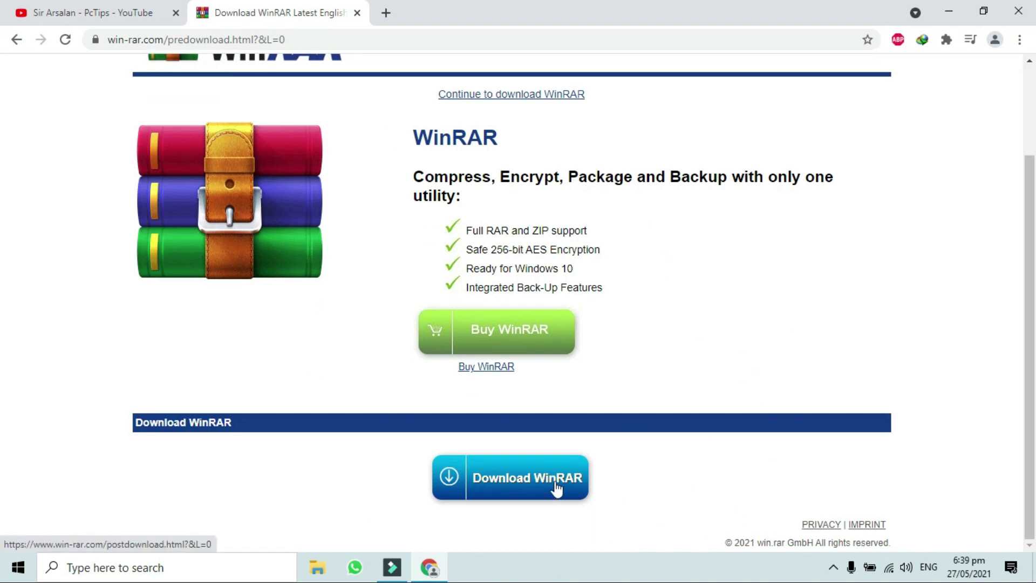
- Look over the 32-bit version download page, then return to the WinRAR home page
left_click(15, 40)
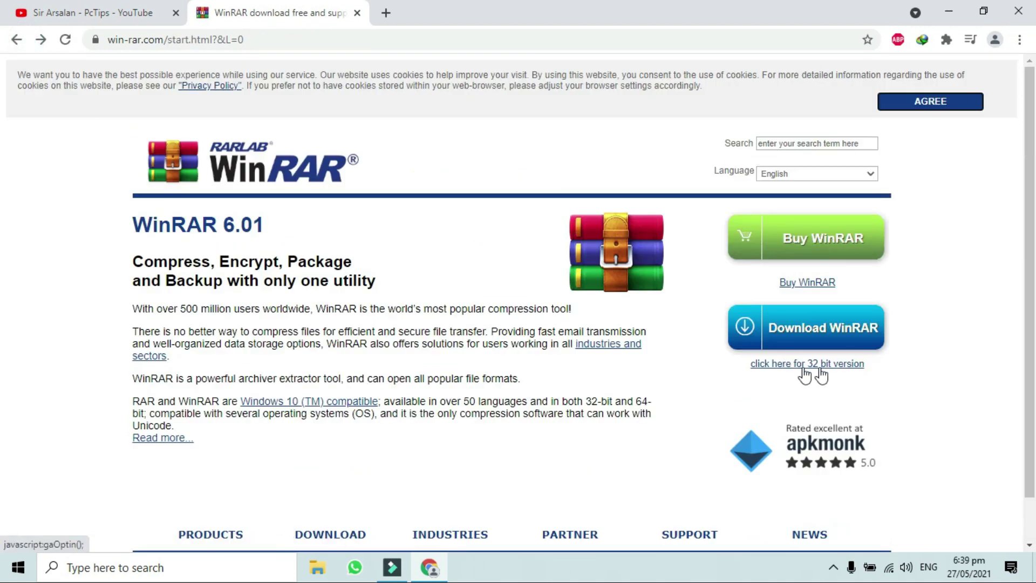
left_click(835, 367)
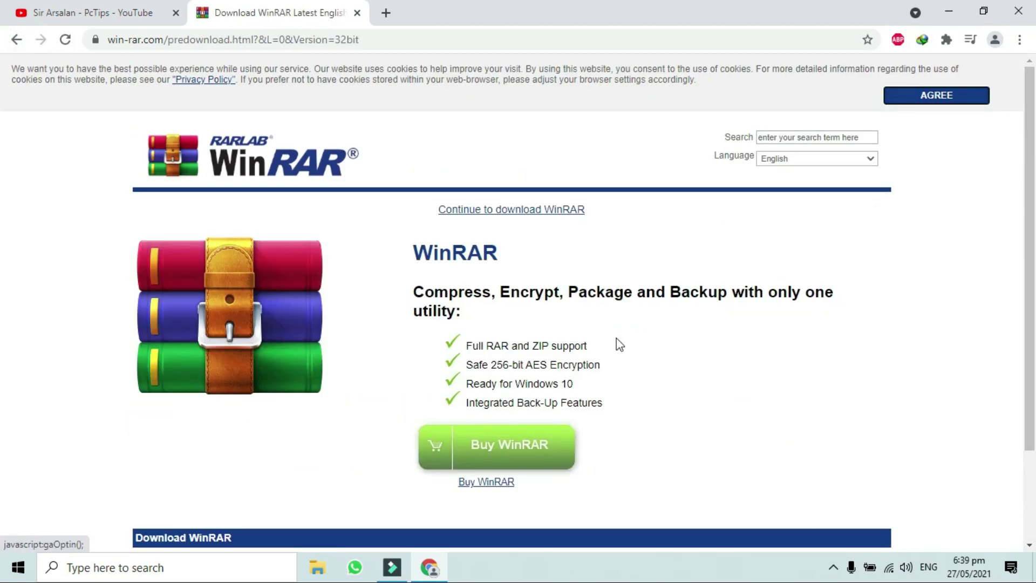
scroll(535, 333, "down", 2)
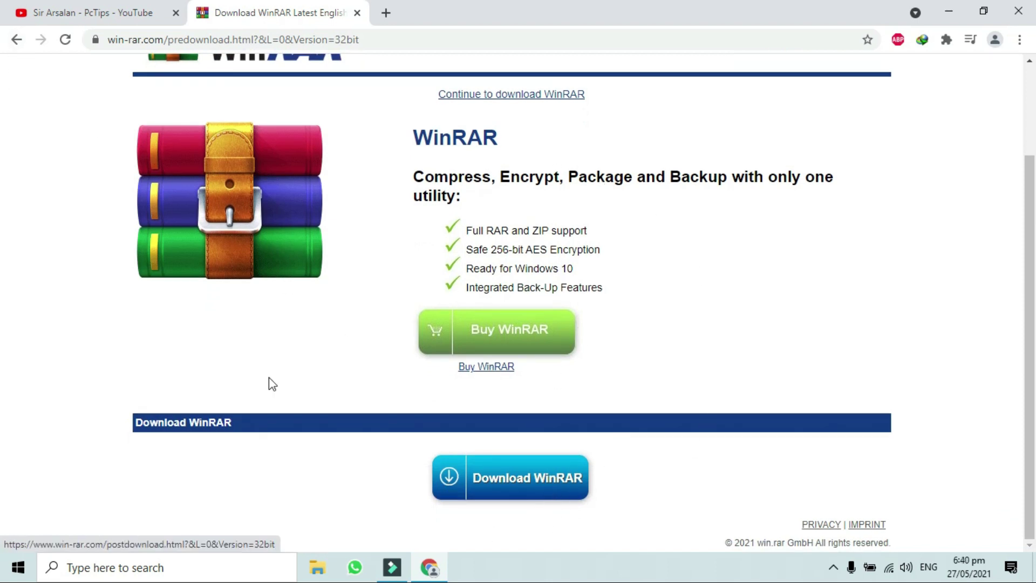
left_click(16, 40)
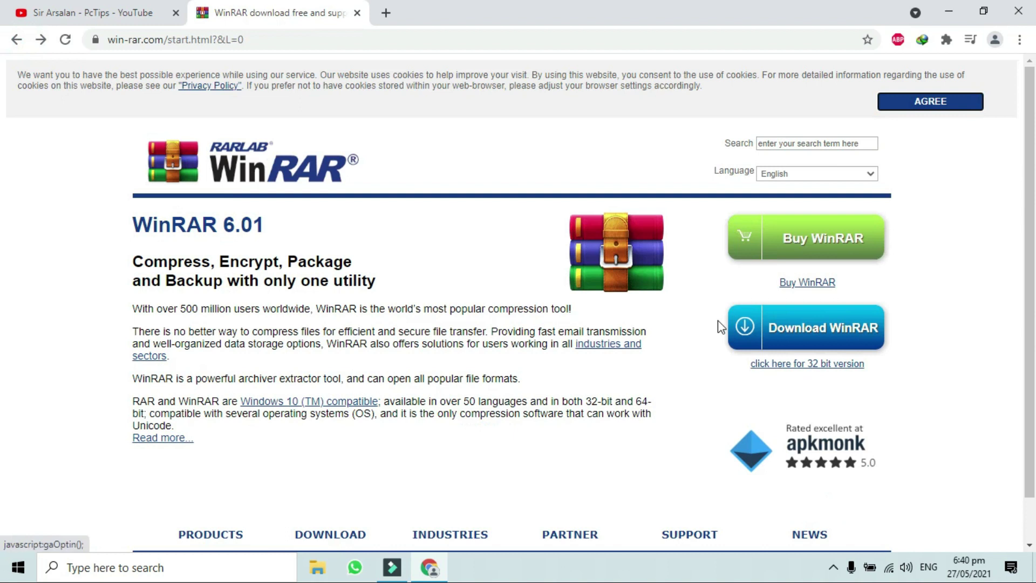
- Download the 64-bit WinRAR installer winrar-x64-601.exe from win-rar.com's download page
left_click(825, 332)
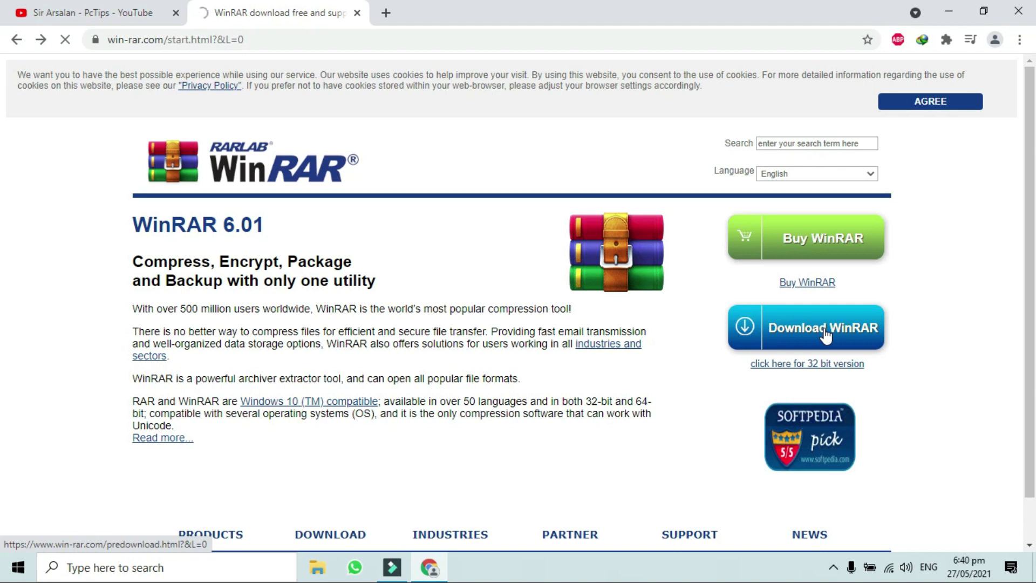
left_click(825, 335)
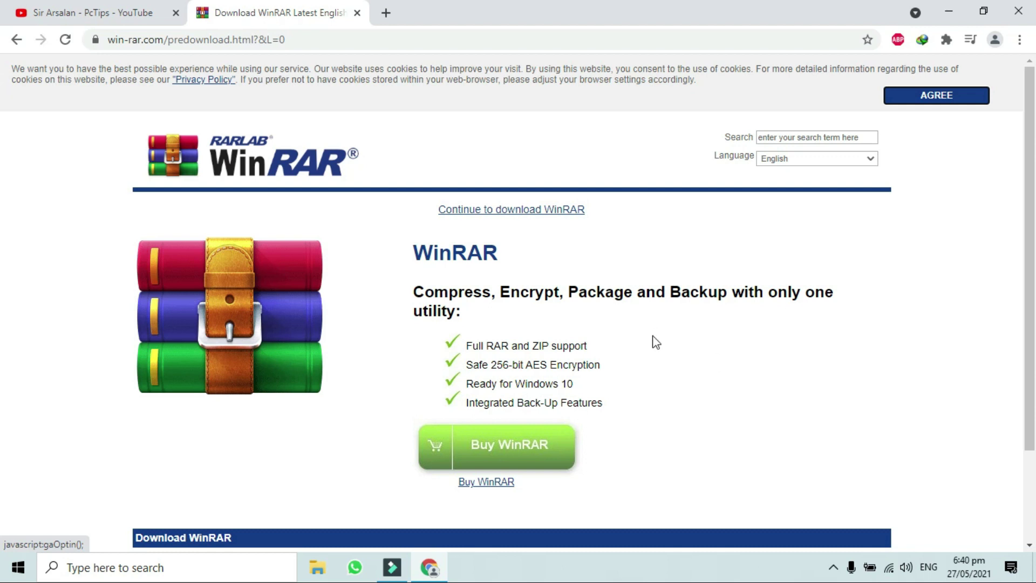
scroll(652, 345, "down", 3)
left_click(550, 482)
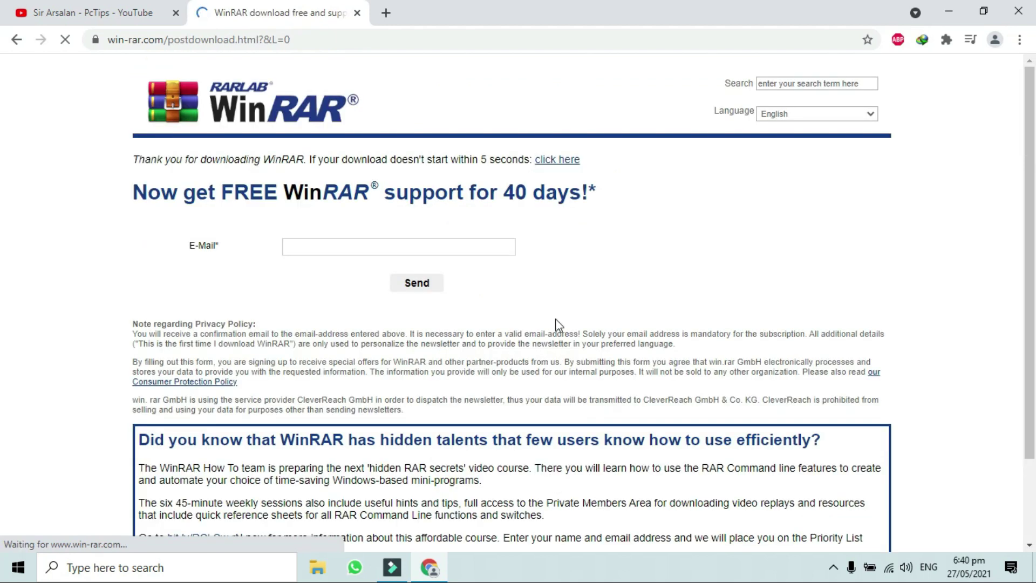
scroll(555, 326, "down", 2)
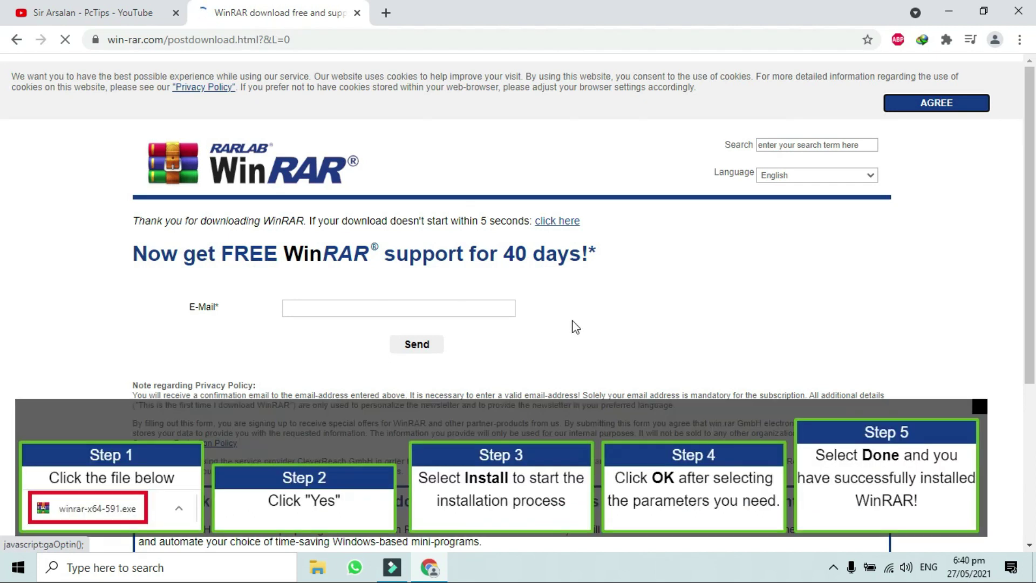
scroll(516, 346, "down", 1)
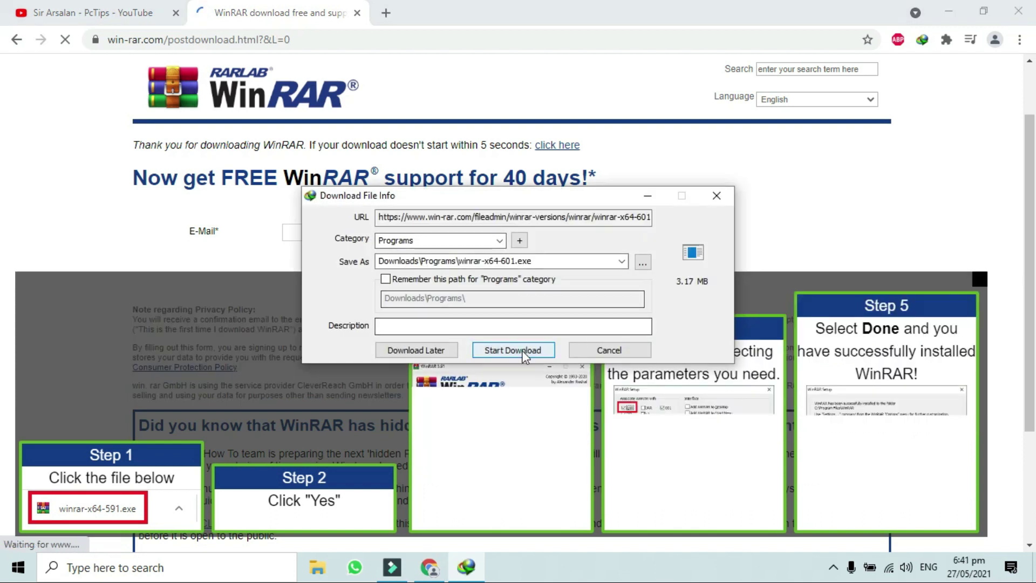
- Download winrar-x64-601.exe (3.17 MB) via IDM into Downloads\Programs and open its folder
left_click(512, 350)
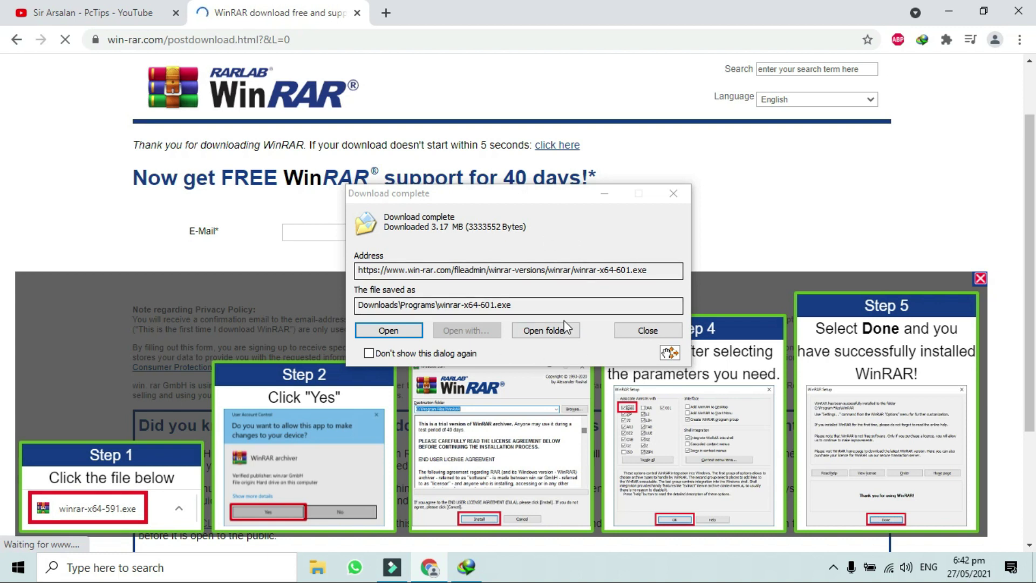
left_click(571, 332)
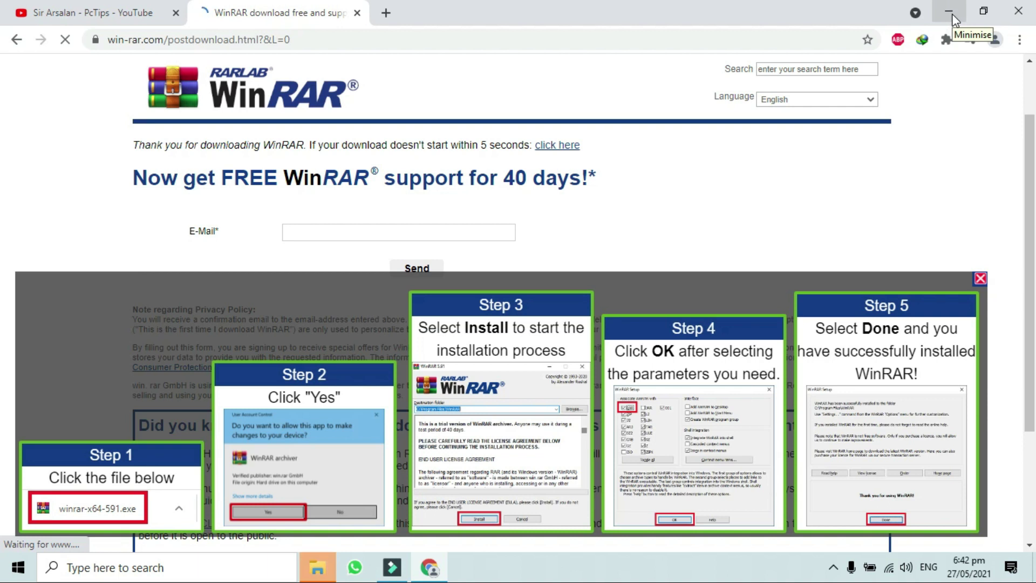
- Close the extra folder window, minimise Chrome, and select winrar-x64-601 in Downloads\Programs
left_click(324, 576)
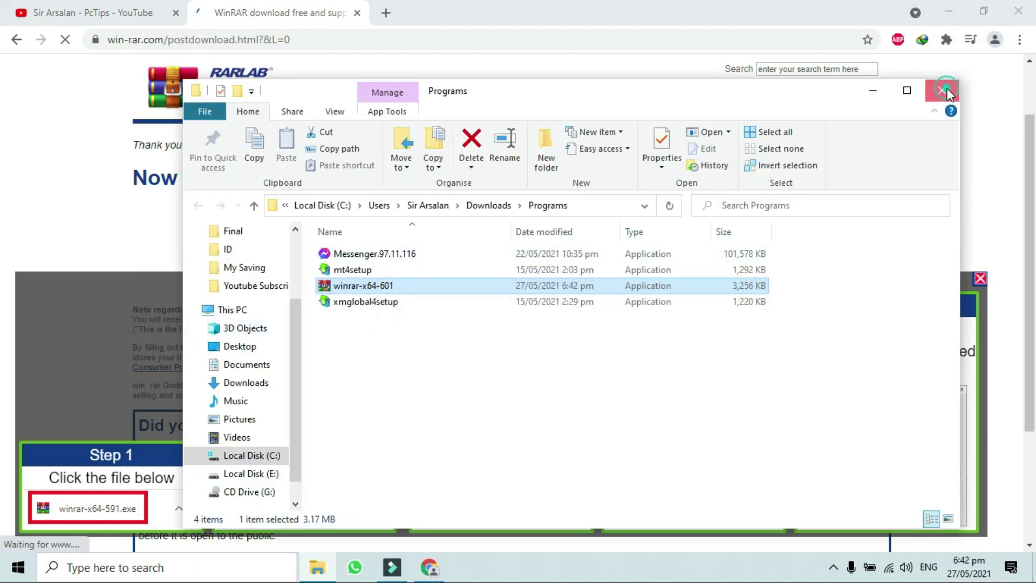
left_click(942, 89)
left_click(948, 10)
double_click(30, 27)
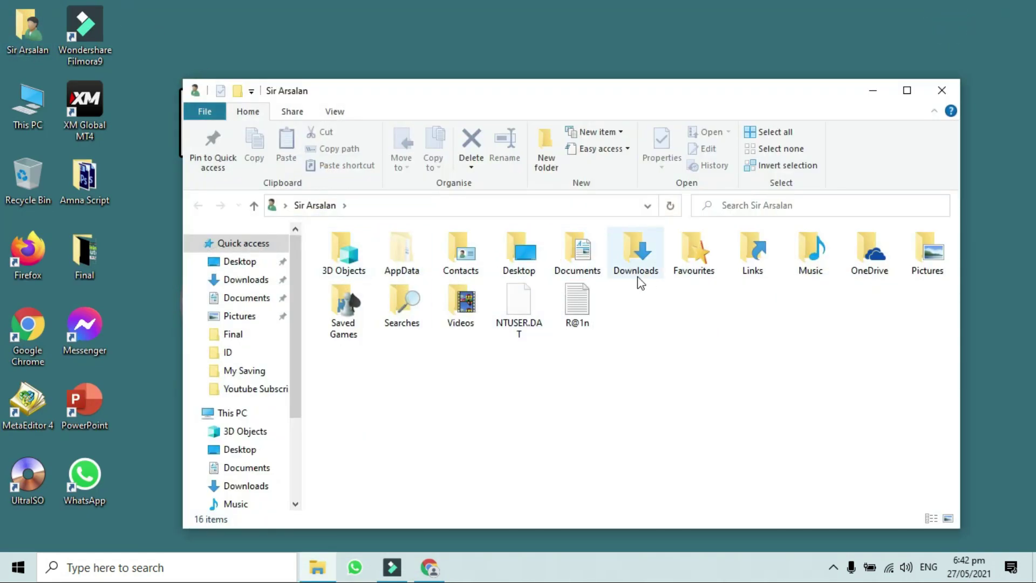
double_click(637, 259)
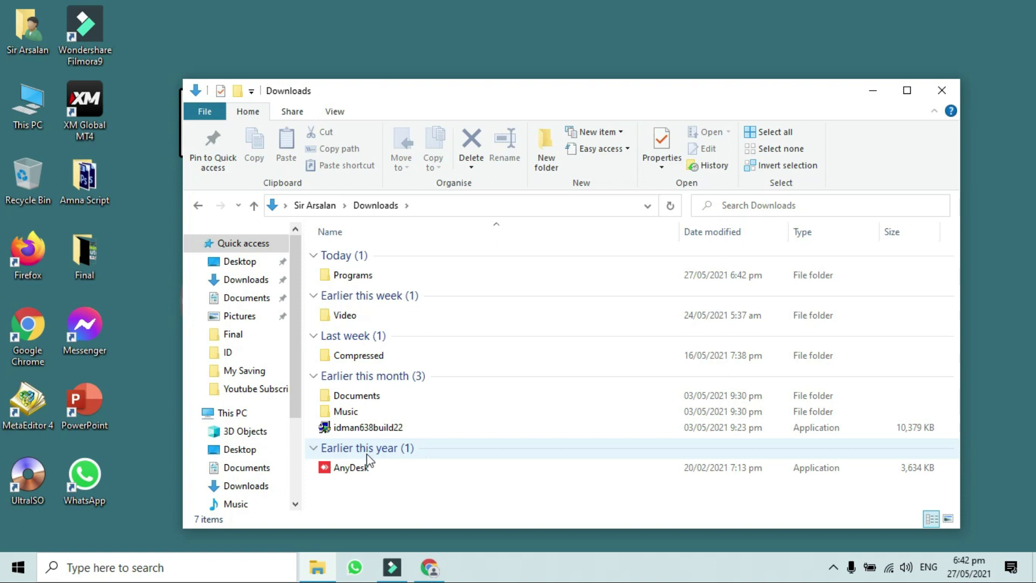
double_click(341, 276)
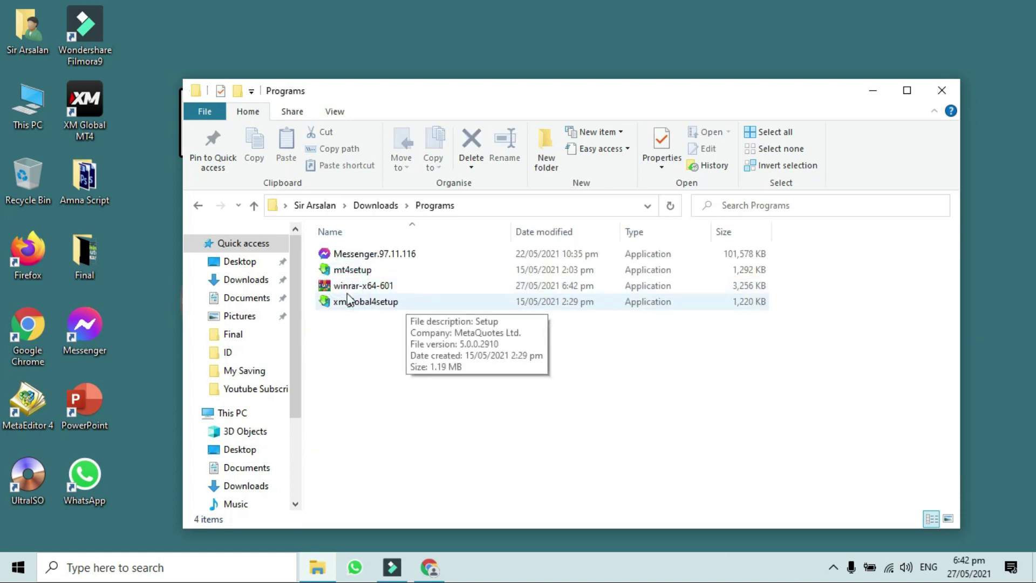
left_click(385, 290)
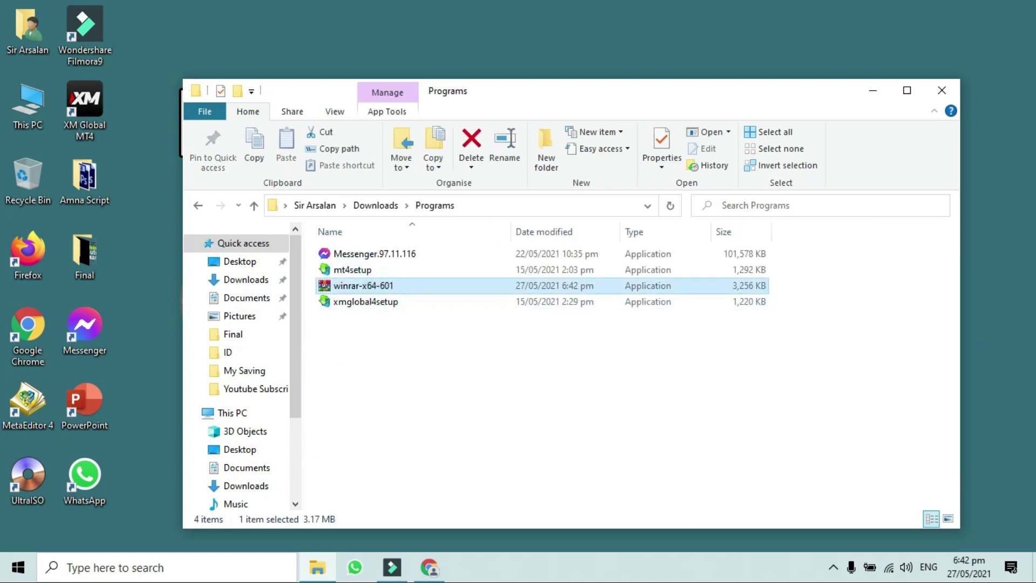
- Install WinRAR 6.01 with default options, then close setup, the Start Menu window and Programs folder
key("Return")
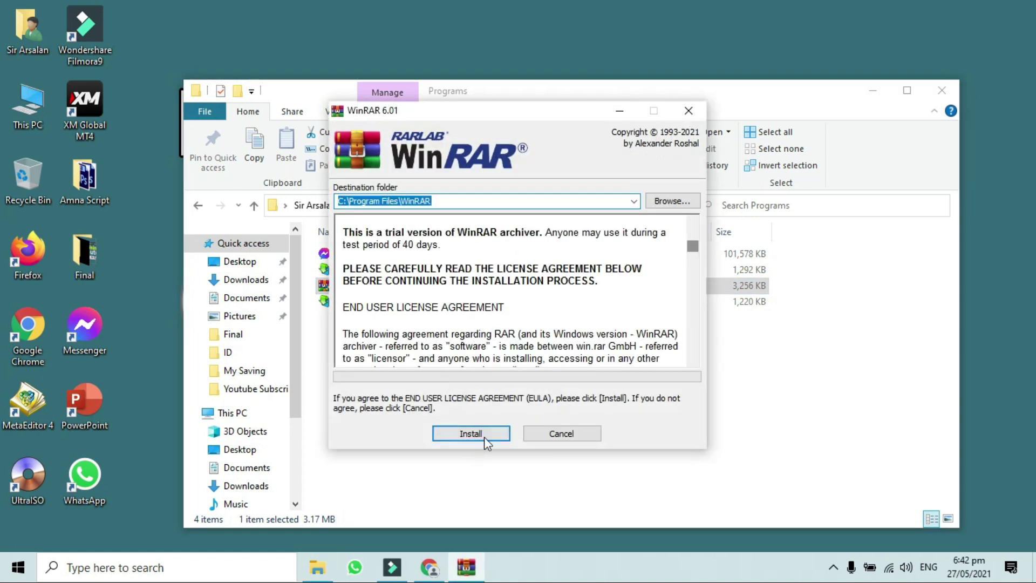
left_click(484, 436)
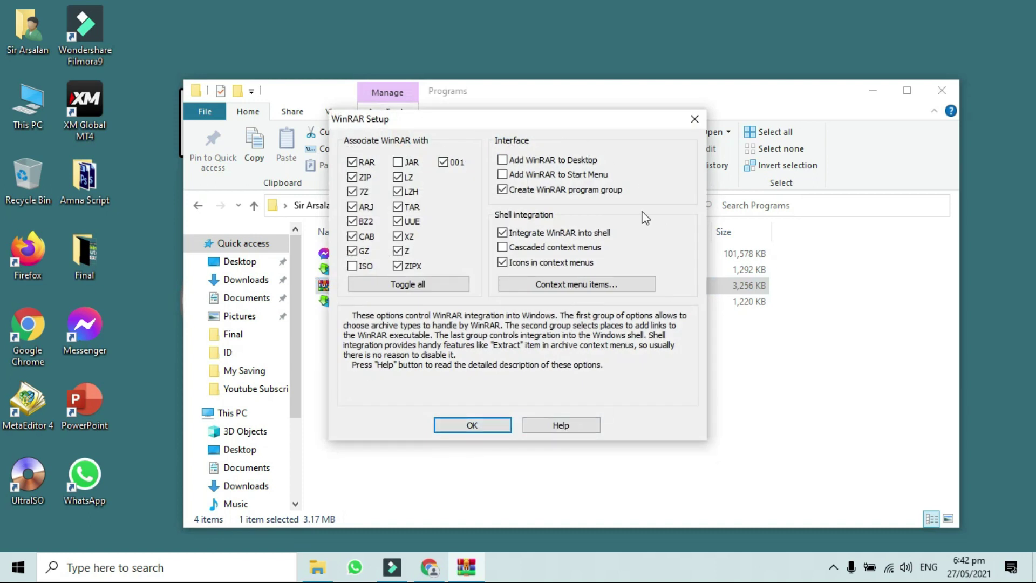
left_click(496, 428)
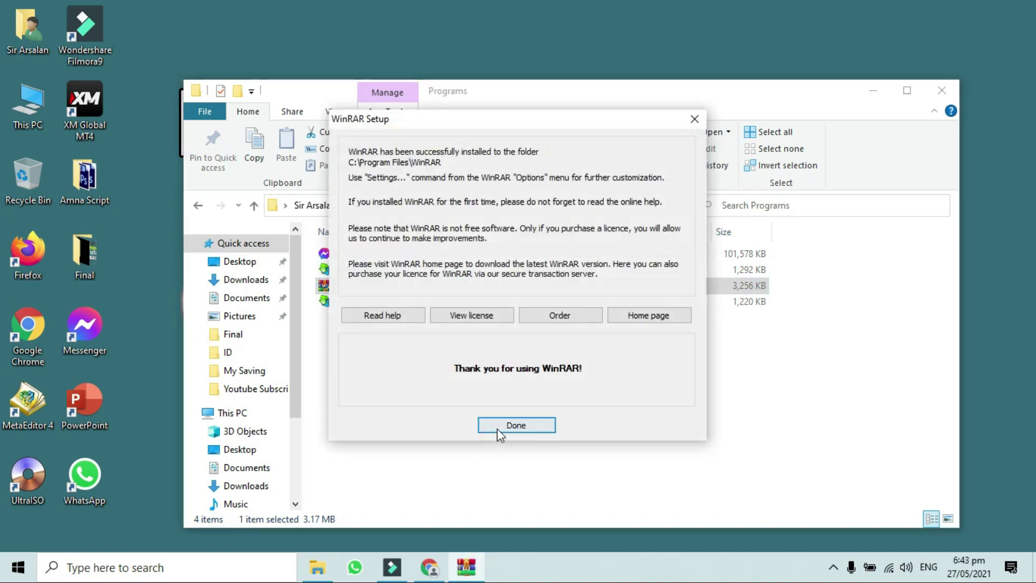
left_click(540, 432)
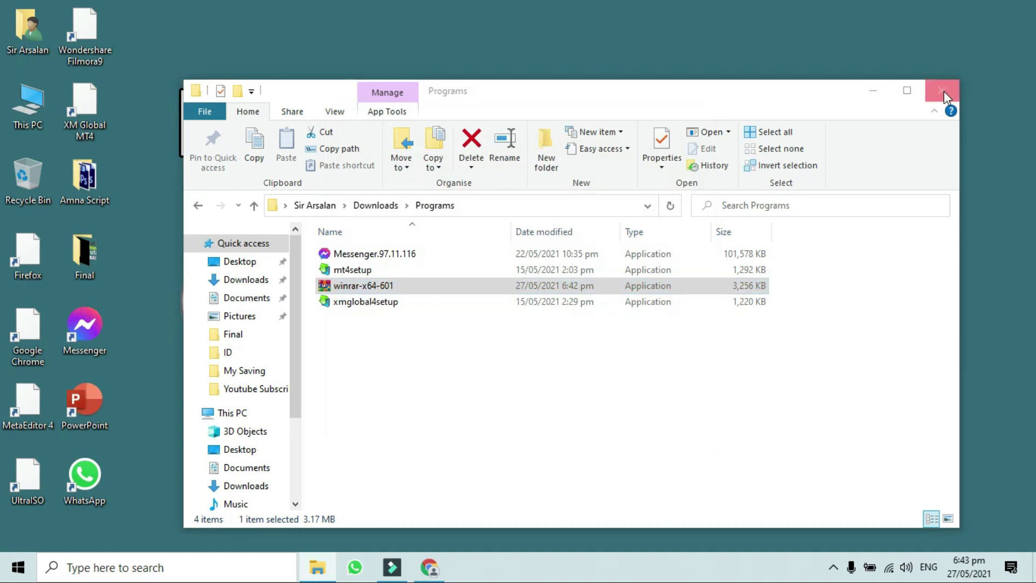
left_click(960, 11)
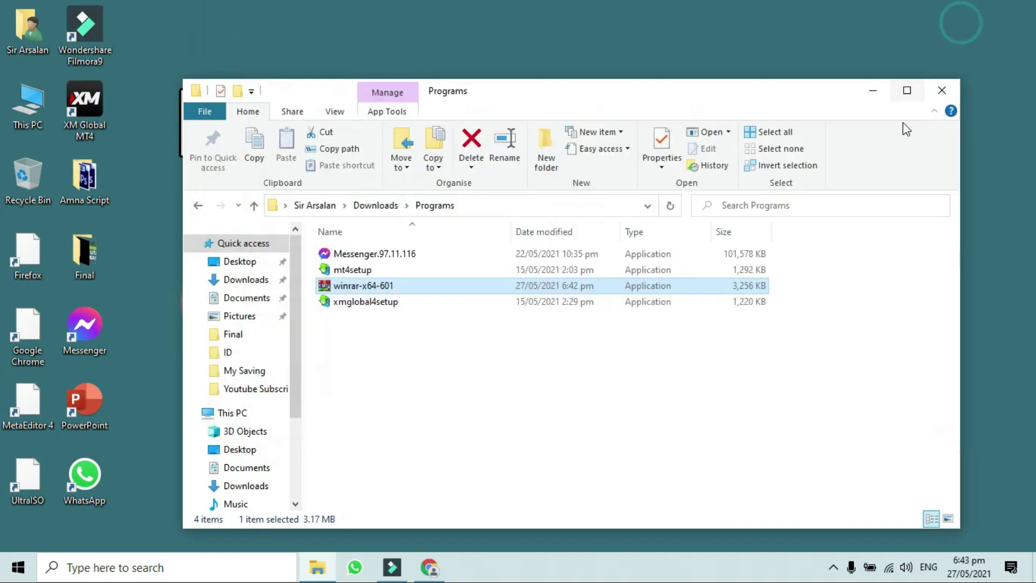
left_click(944, 89)
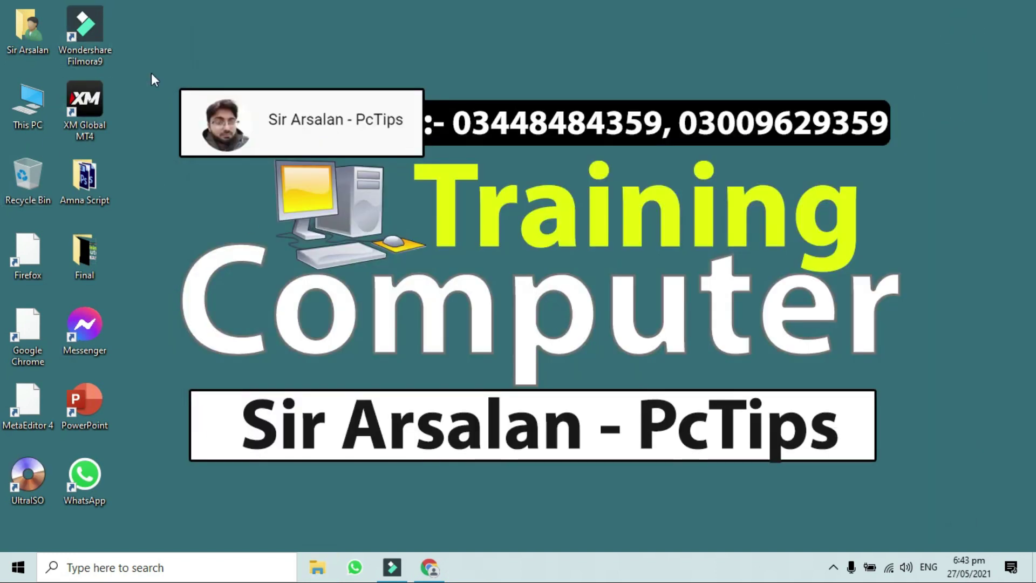
- In a maximised This PC window, view Personal Video's three videos on Local Disk (E:), then return
double_click(31, 123)
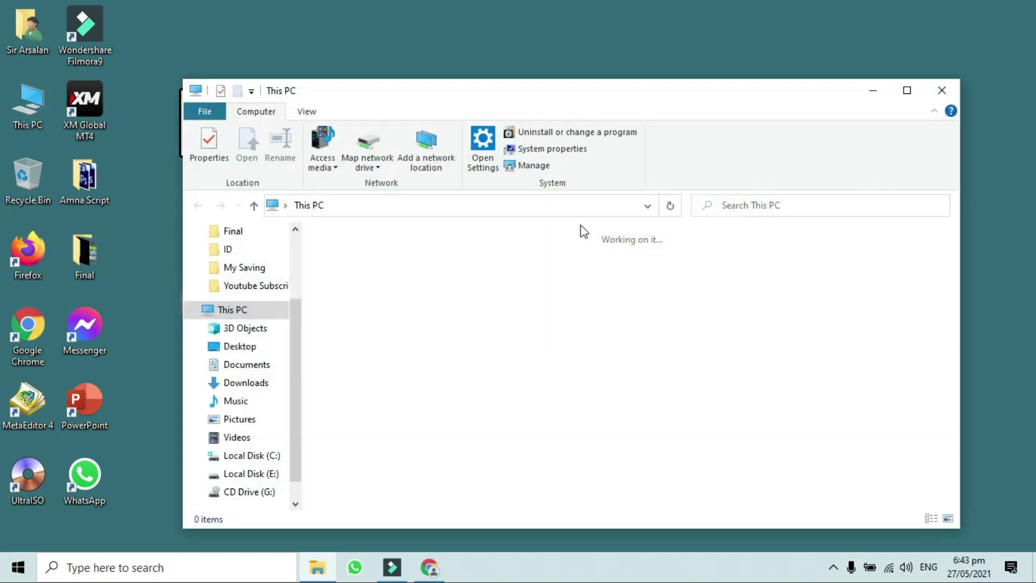
left_click(905, 91)
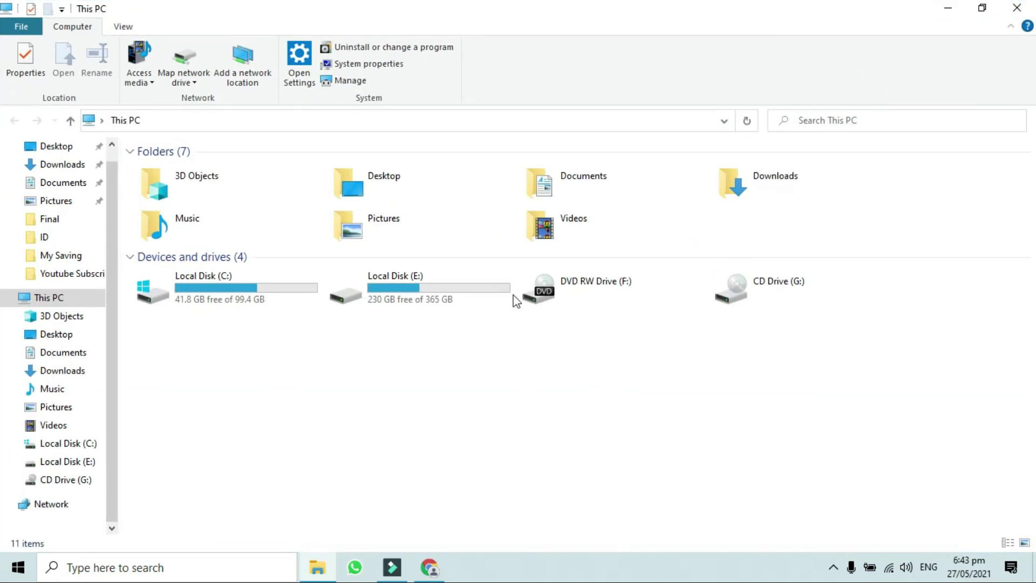
double_click(468, 290)
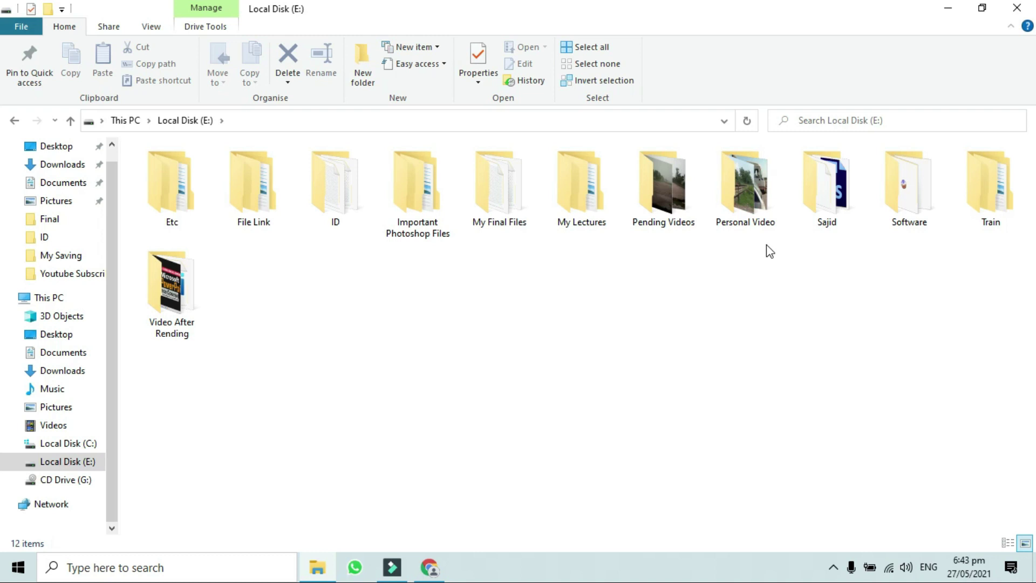
double_click(758, 213)
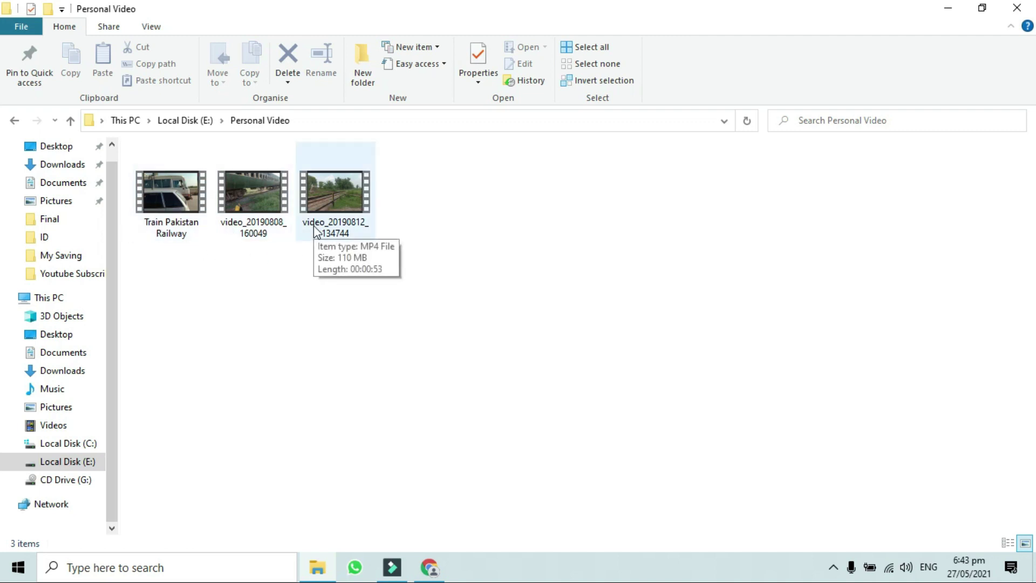
left_click(71, 122)
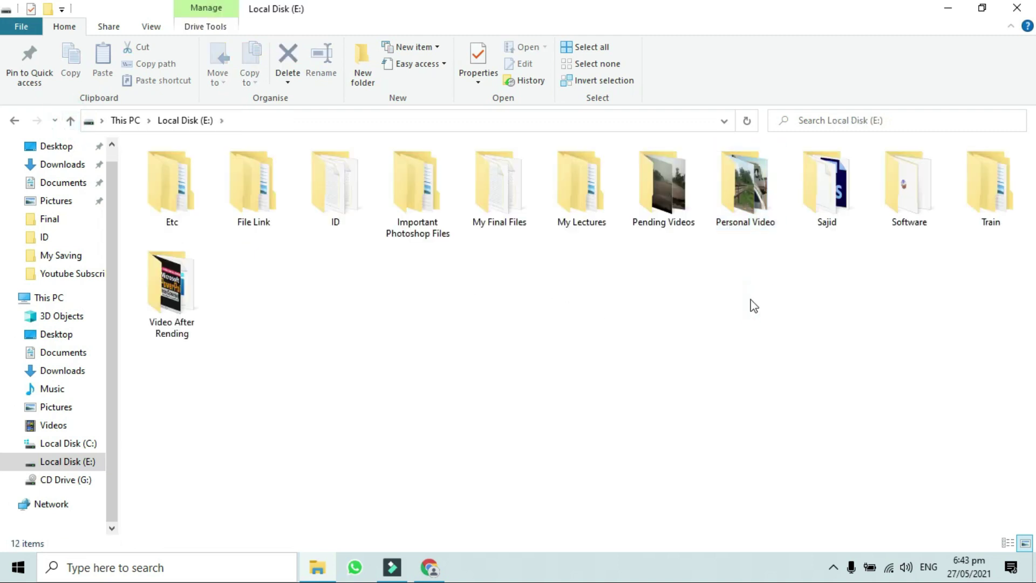
right_click(748, 209)
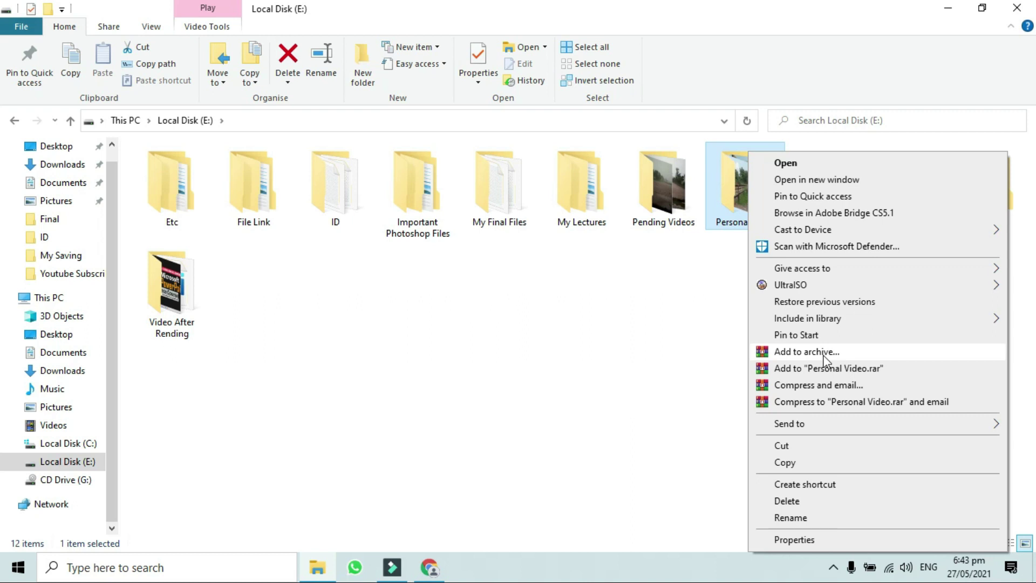
- Choose Add to archive on Personal Video, keeping the name Personal Video.rar
left_click(680, 325)
right_click(746, 203)
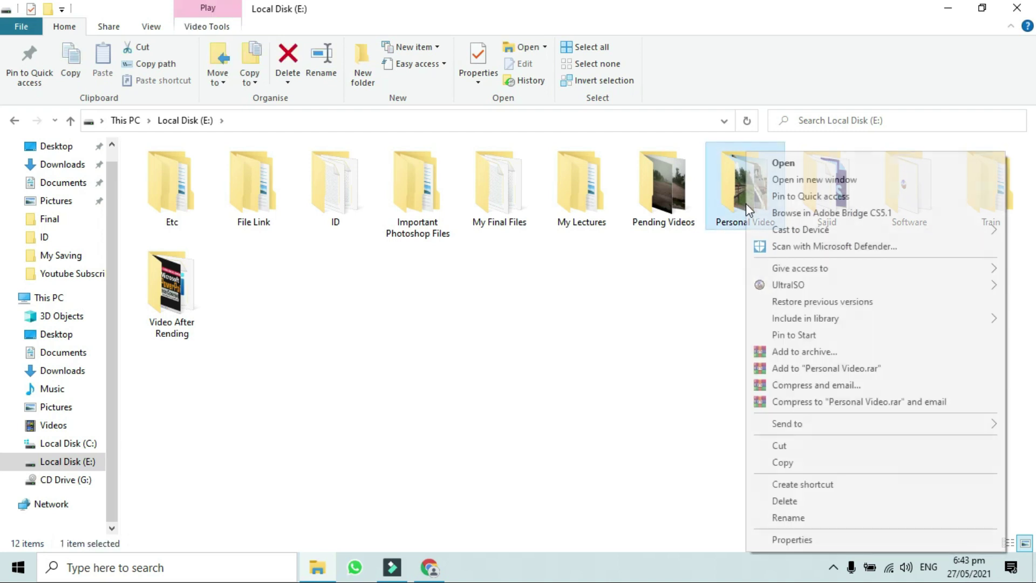
left_click(794, 352)
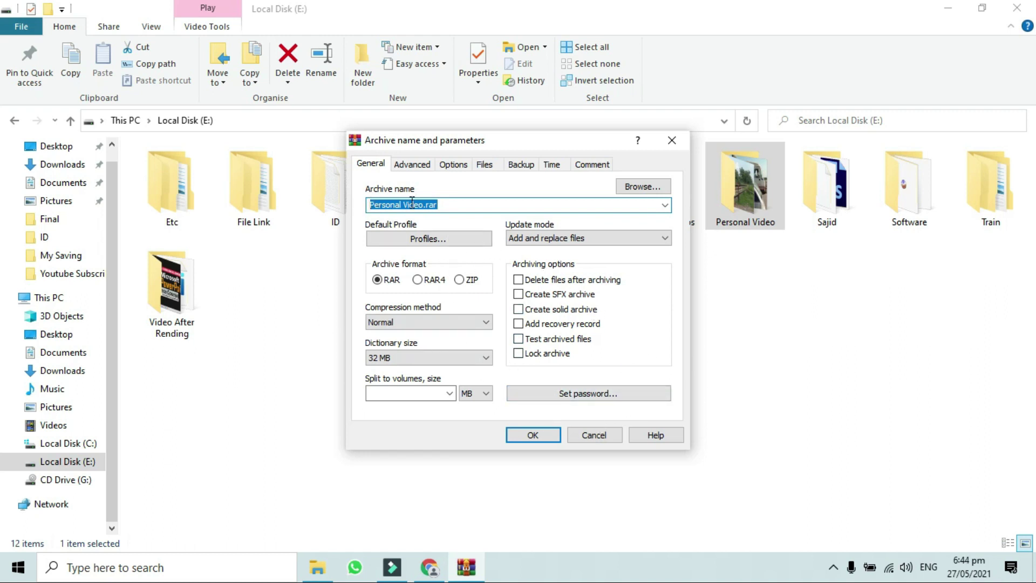
left_click(439, 204)
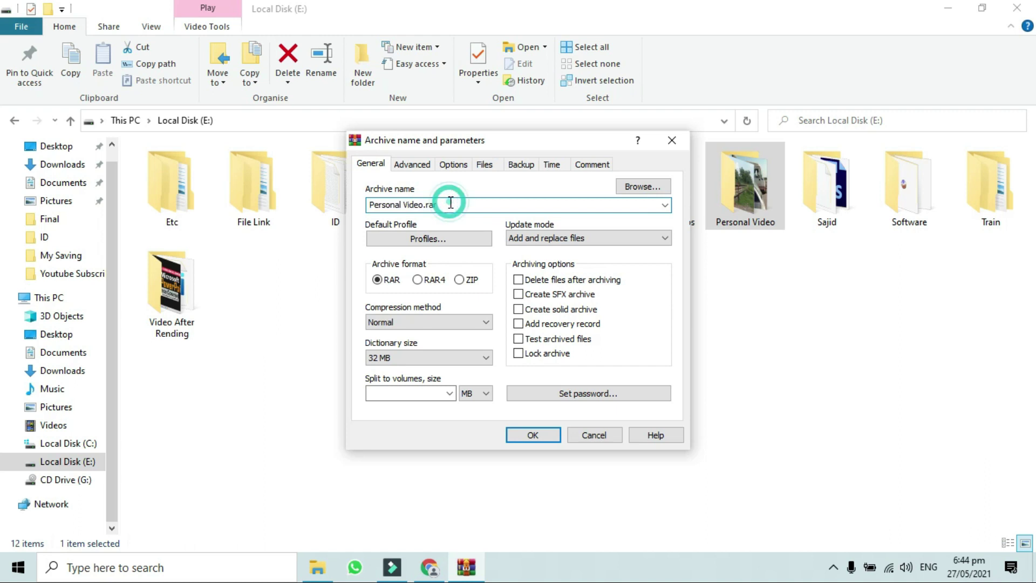
- Set and confirm a password for Personal Video.rar, ticking Show password and Encrypt file names, then create it
left_click(608, 391)
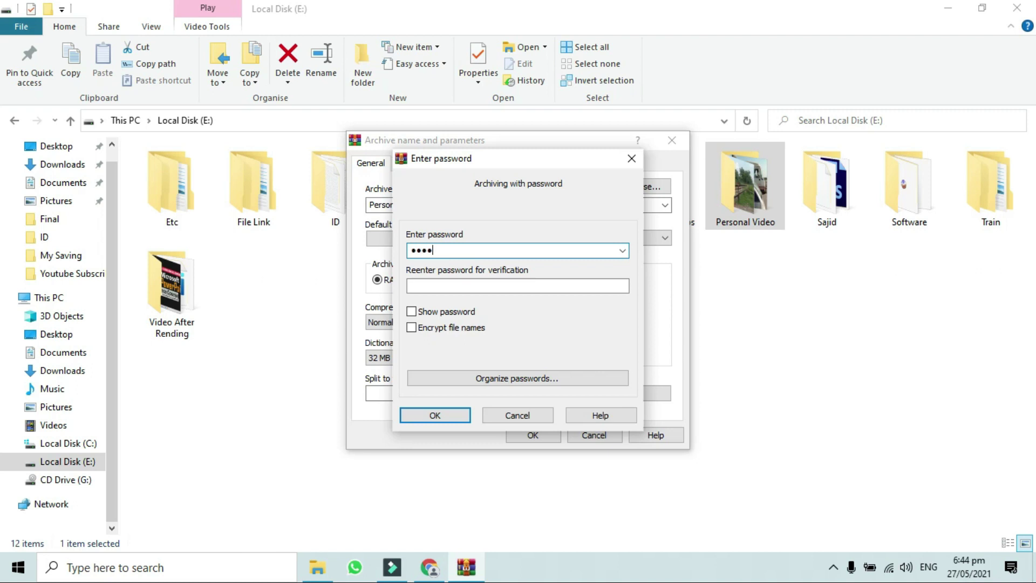
left_click(447, 285)
type("1")
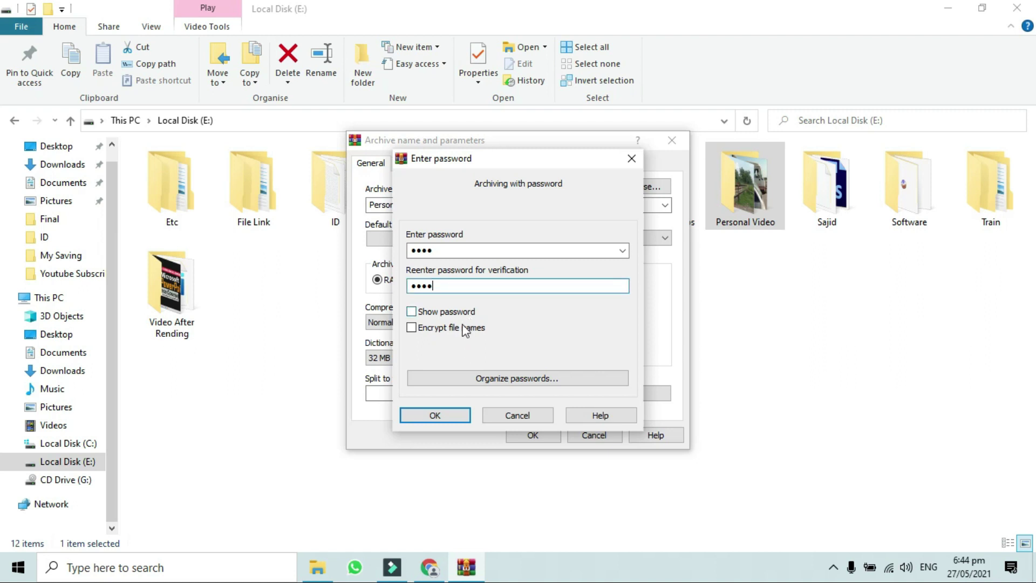
left_click(411, 311)
left_click(412, 328)
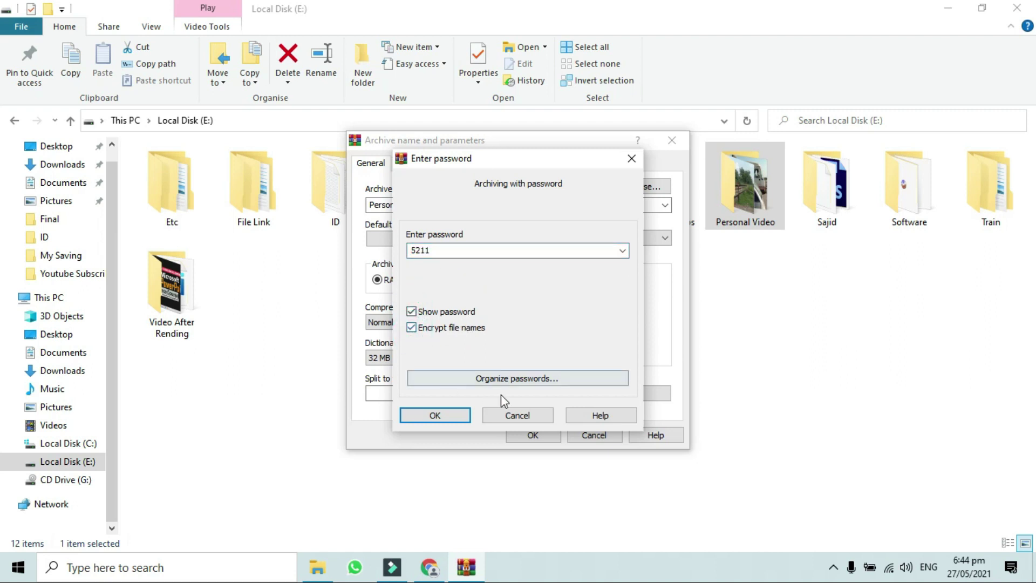
left_click(435, 415)
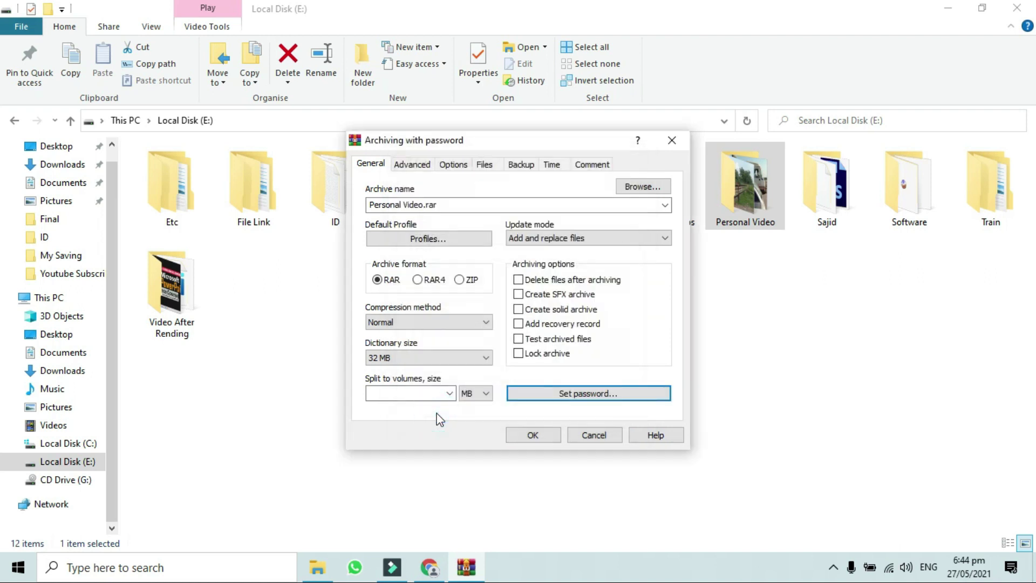
left_click(533, 435)
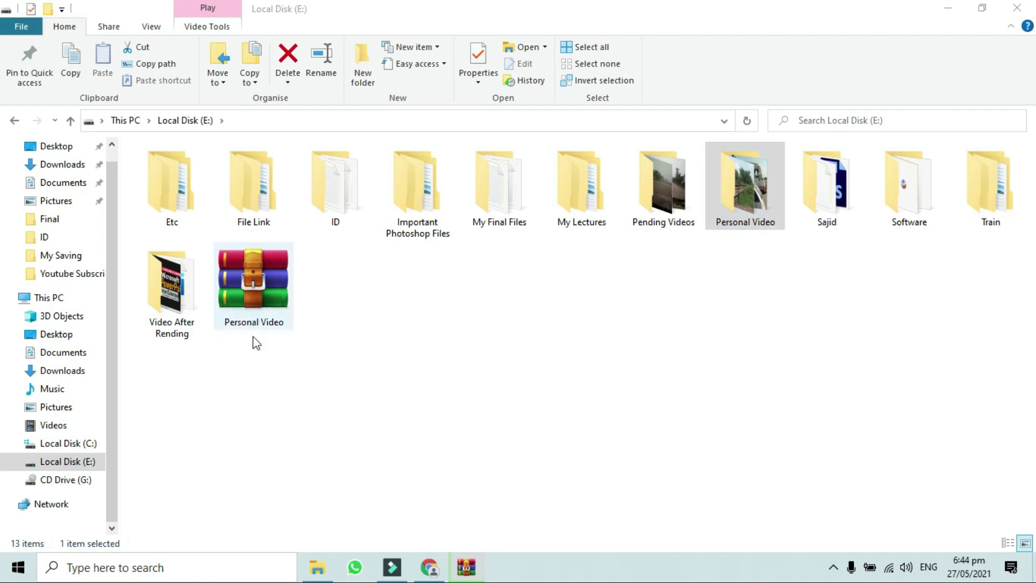
- Bring the Creating archive progress window forward and move it aside while compression finishes
left_click(468, 569)
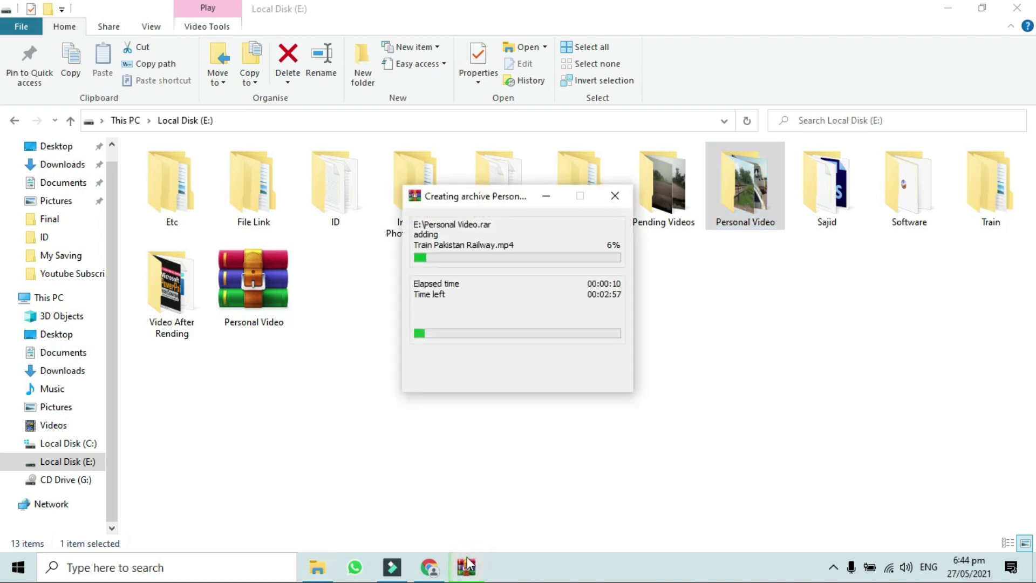
left_click_drag(486, 200, 450, 275)
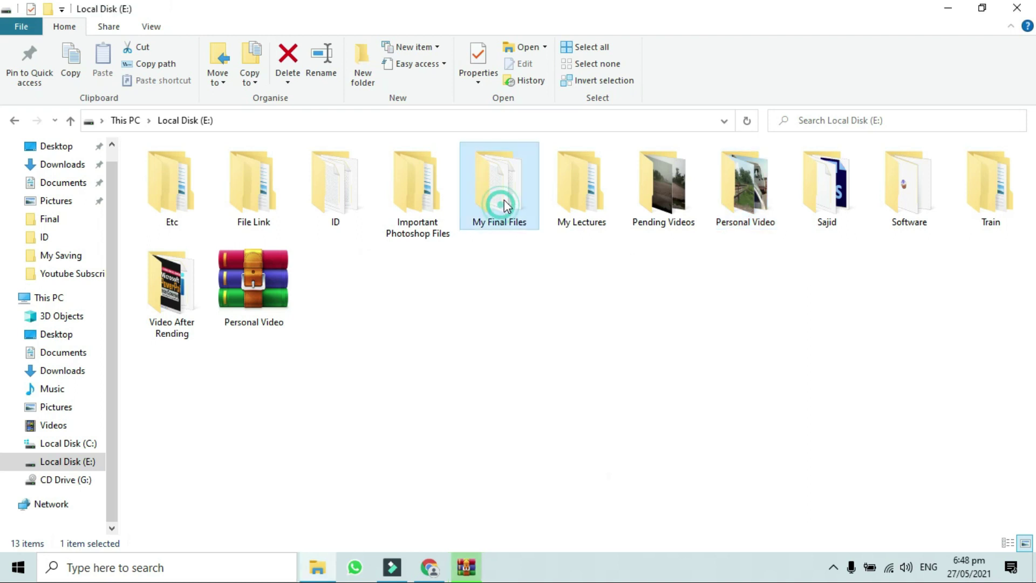
- Browse the My Final Files folder, then return to Local Disk (E:) and refresh its listing
double_click(499, 205)
left_click(196, 297)
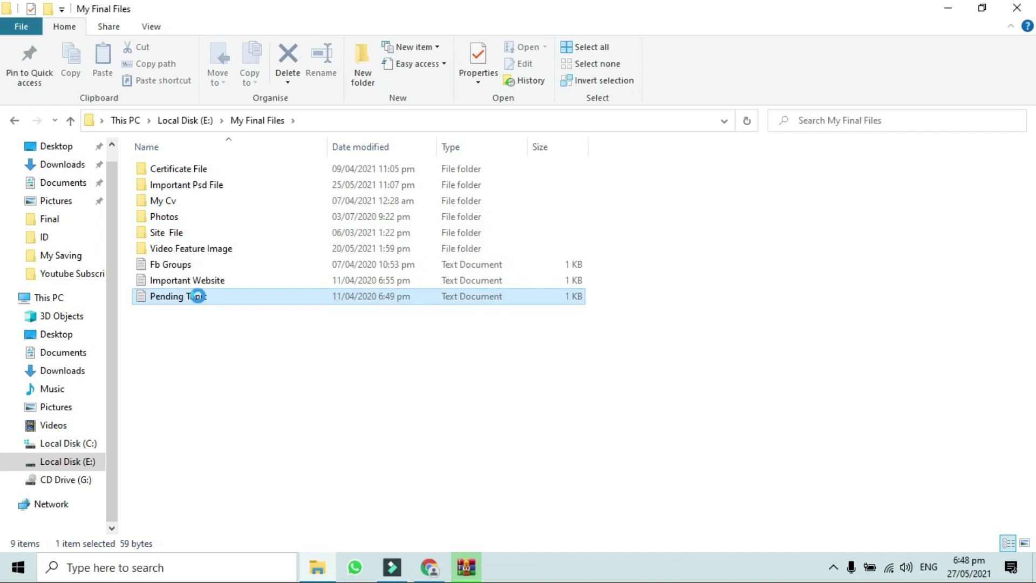
right_click(200, 301)
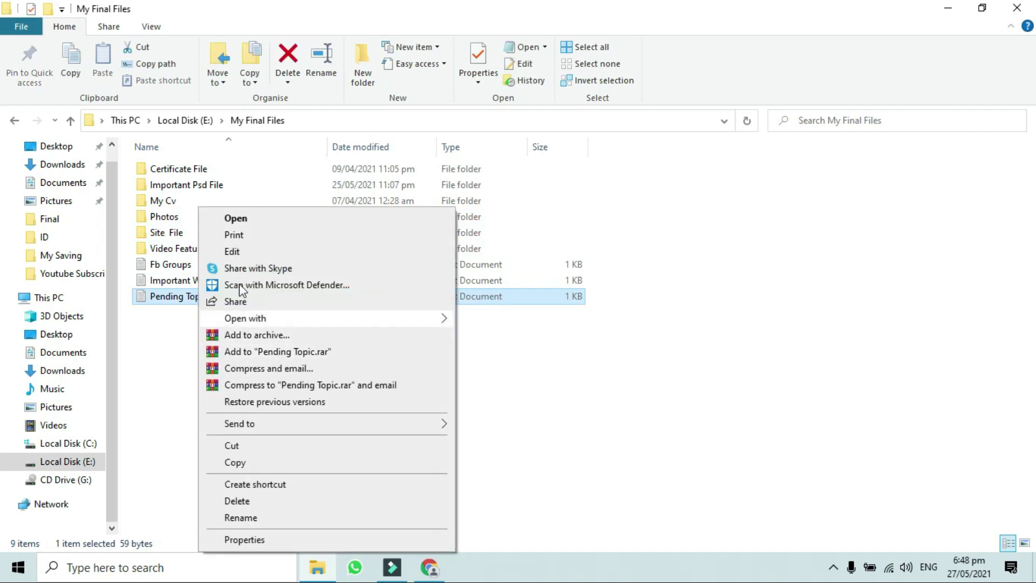
left_click(70, 121)
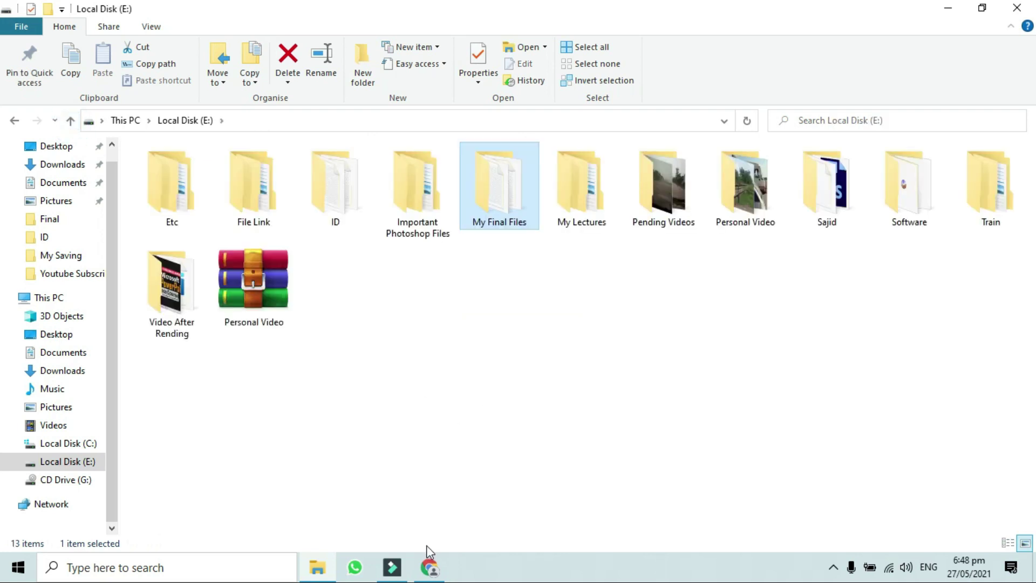
right_click(484, 298)
left_click(526, 360)
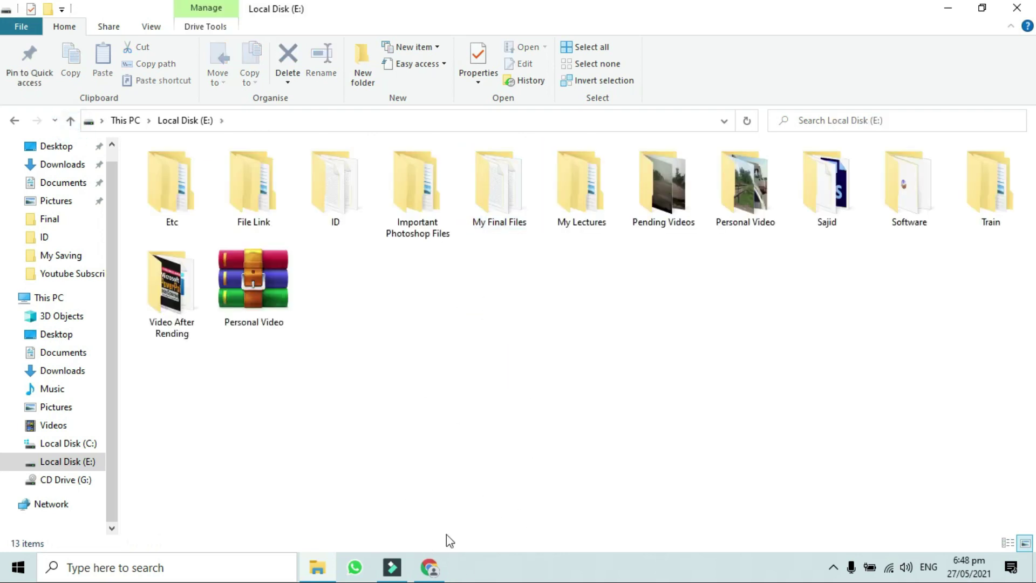
- Delete the original Personal Video folder, refresh the drive, and open Personal Video.rar
mouse_move(270, 316)
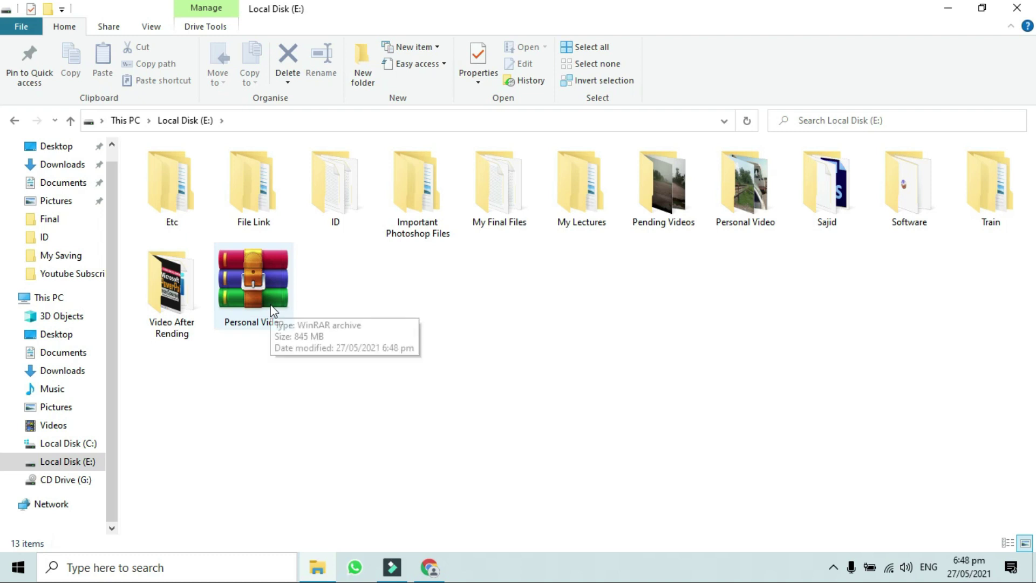
left_click(766, 203)
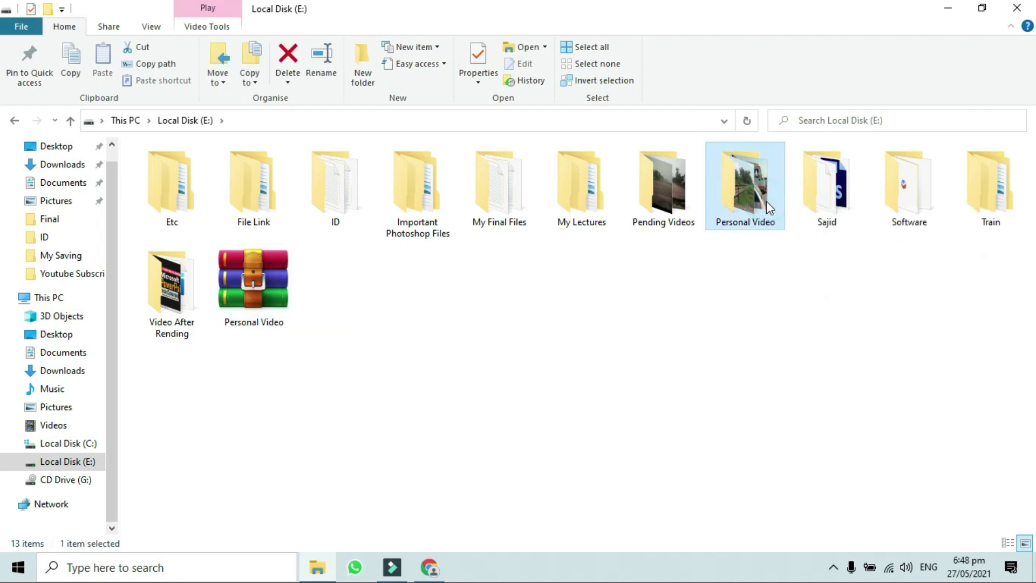
key("Delete")
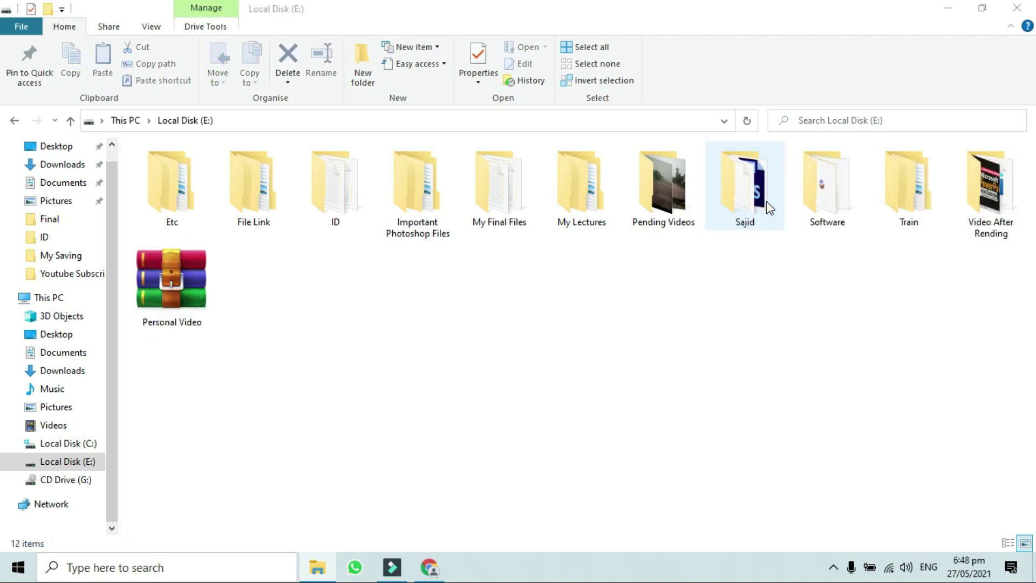
right_click(532, 287)
left_click(587, 347)
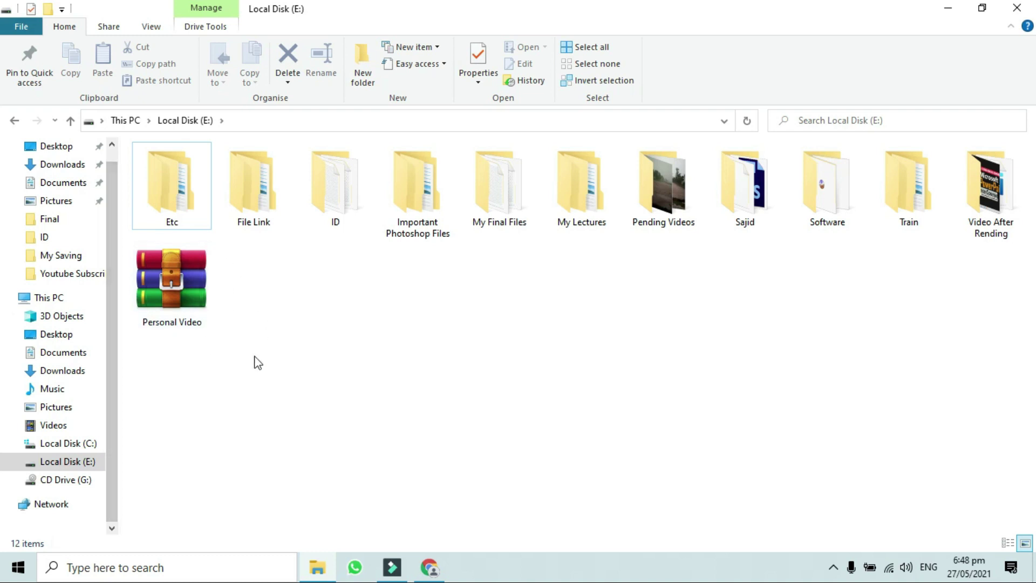
left_click(198, 310)
double_click(200, 311)
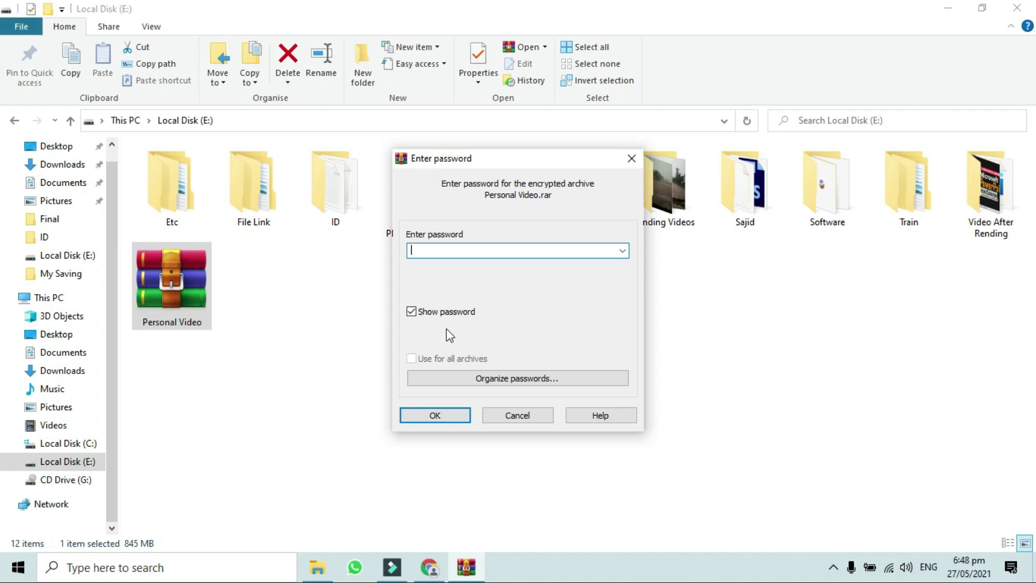
- Submit a wrong password for Personal Video.rar and get the incorrect-password error
left_click(452, 419)
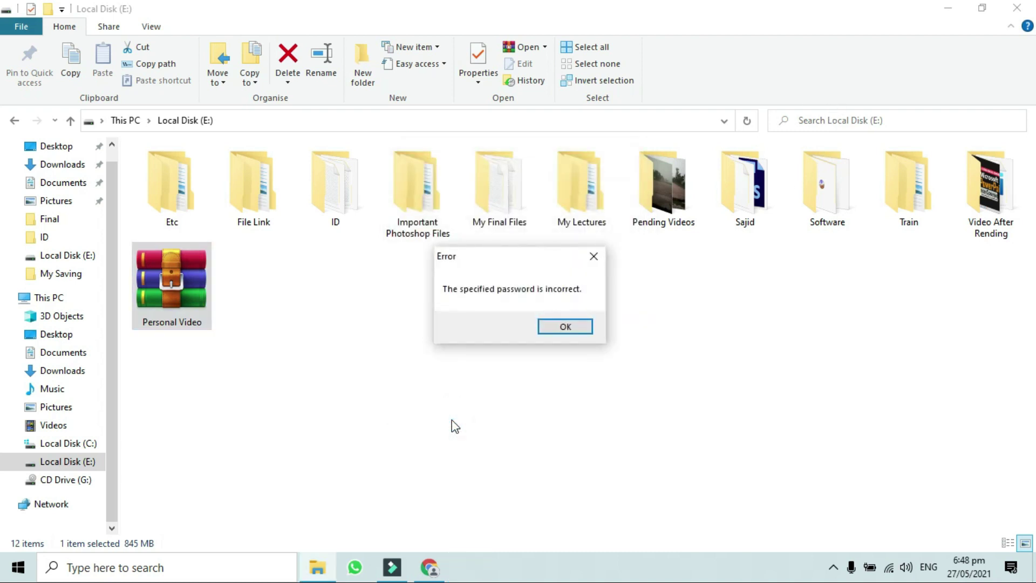
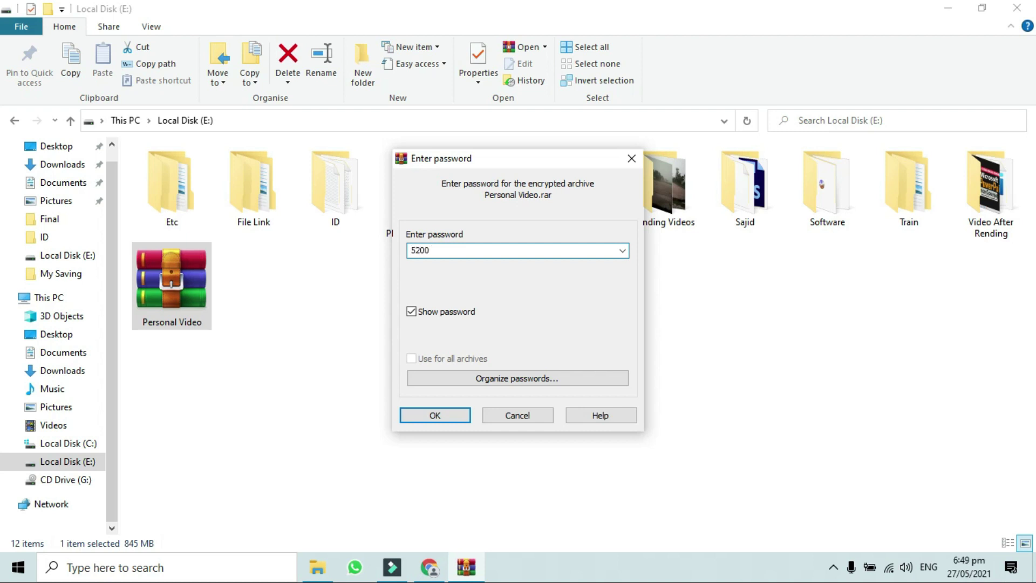
- Unlock Personal Video.rar with the correct password after the first attempt is rejected
left_click(435, 416)
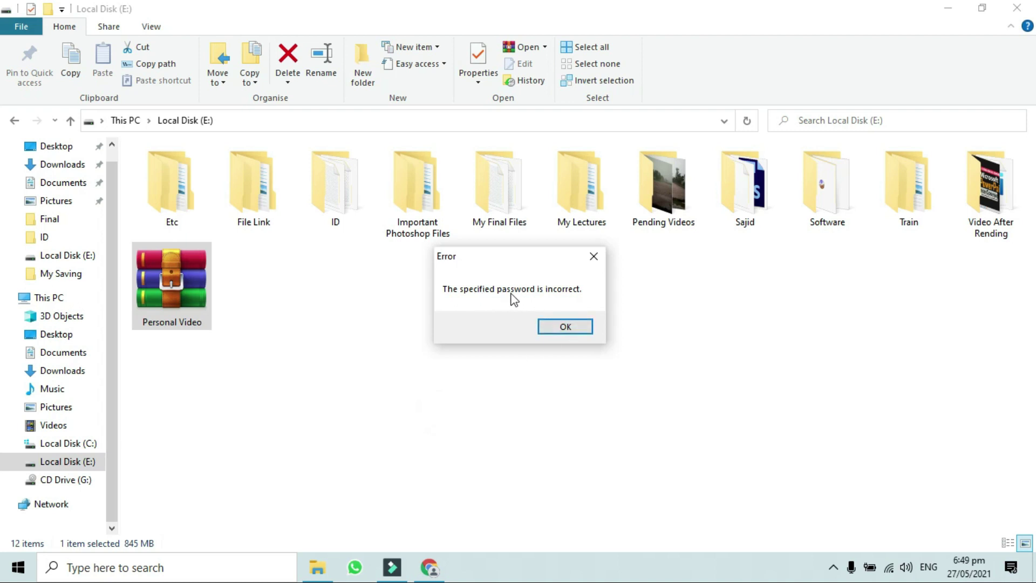
left_click(579, 326)
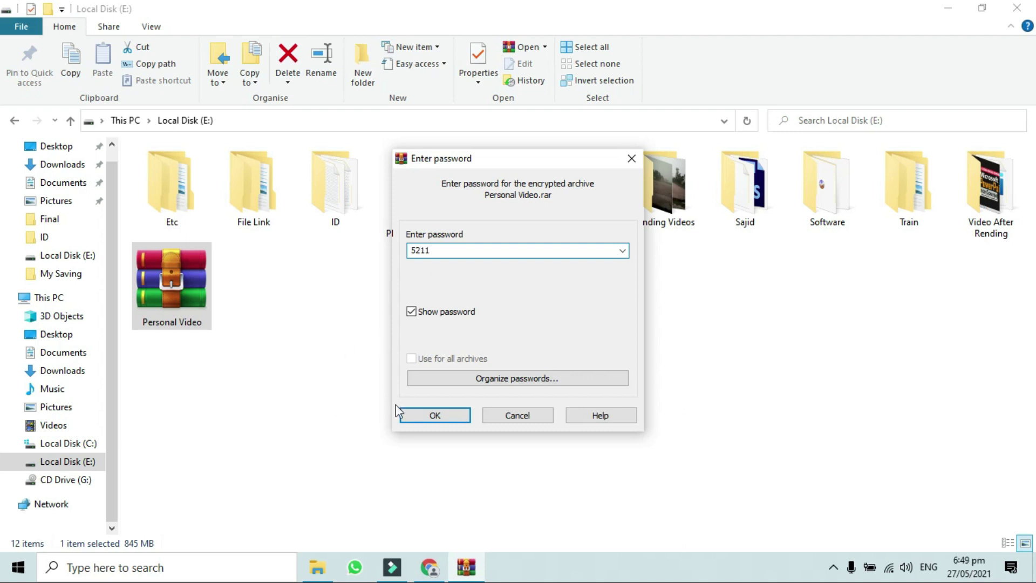
left_click(443, 415)
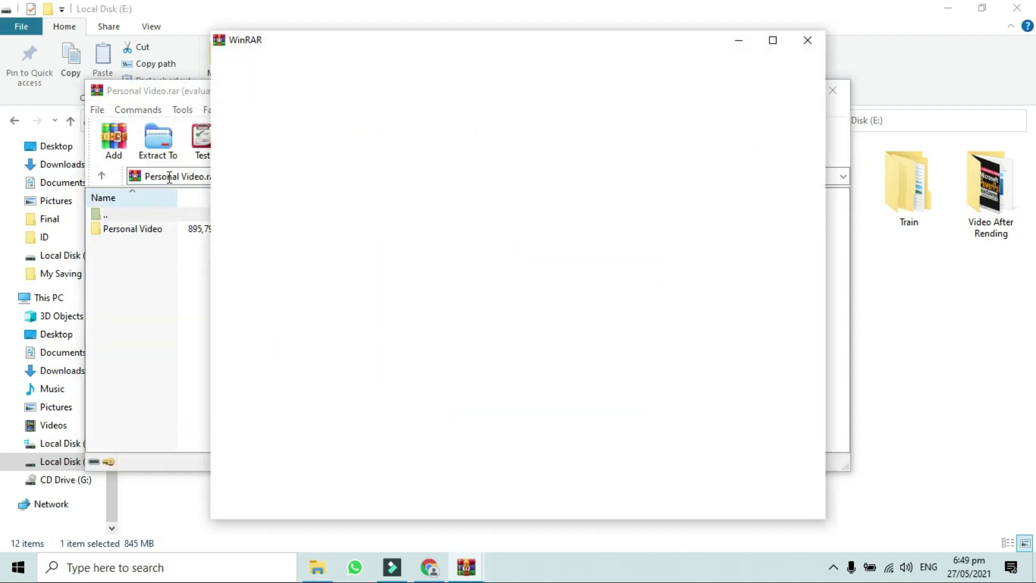
- Close the blank WinRAR window, view the three MP4s in the Personal Video folder, then close the archive
left_click(808, 41)
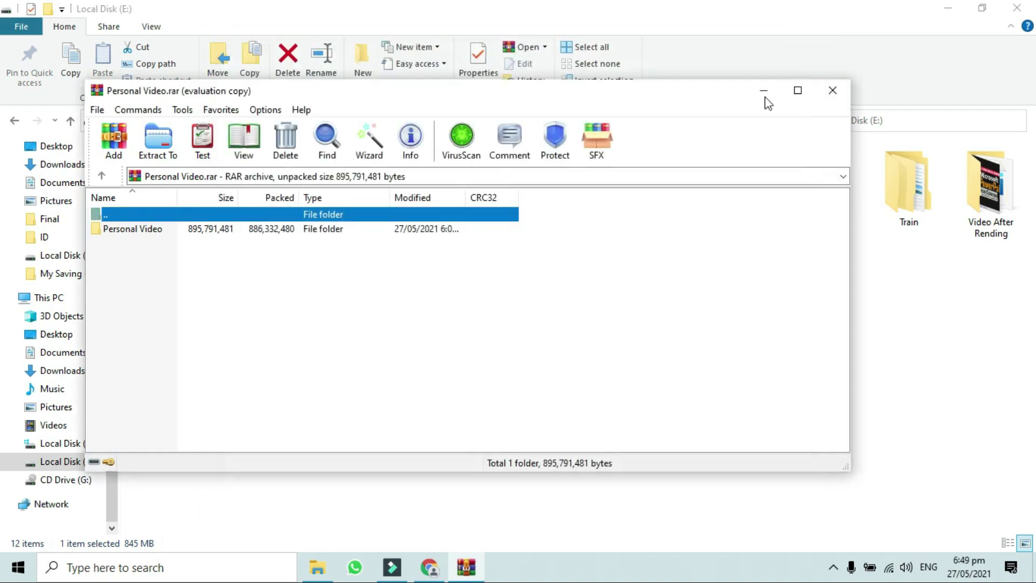
double_click(145, 232)
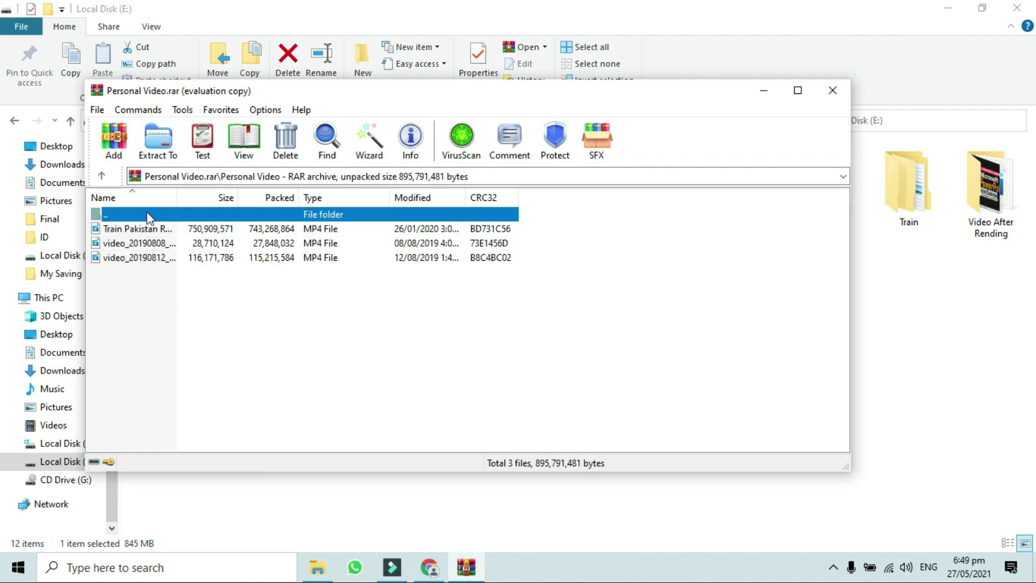
left_click(832, 90)
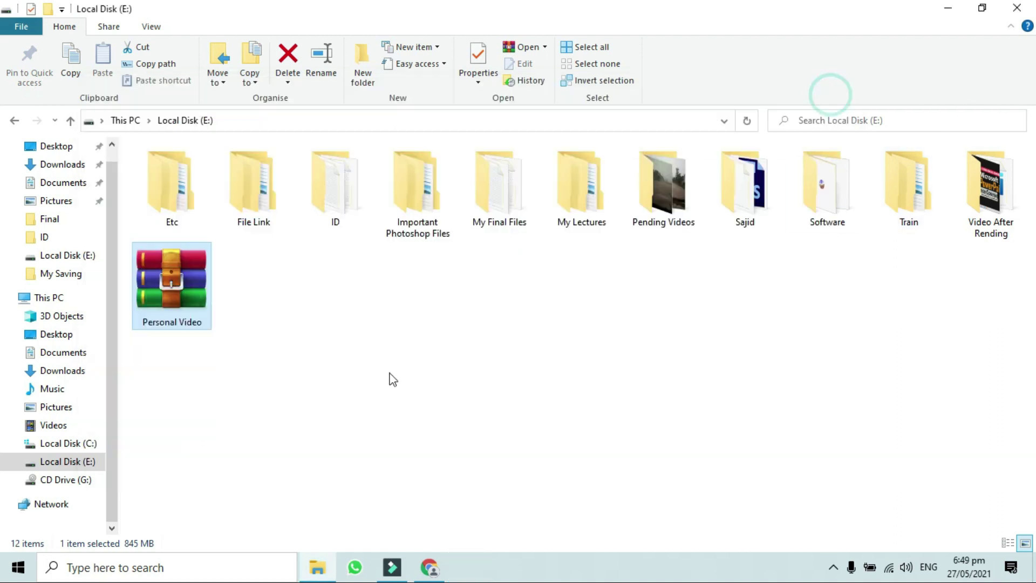
- Reopen Personal Video.rar by entering its archive password
left_click(287, 351)
double_click(194, 308)
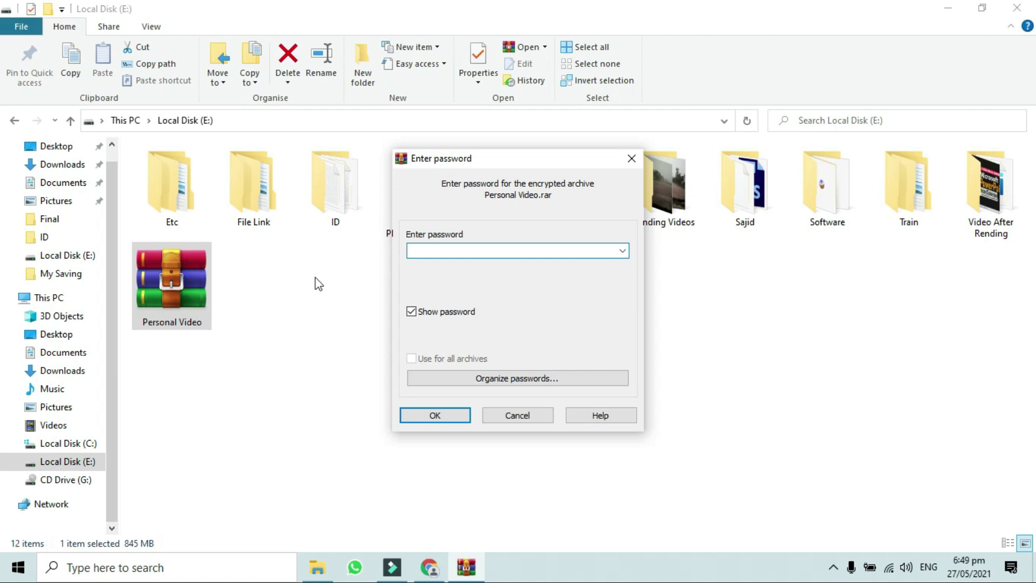
left_click(456, 415)
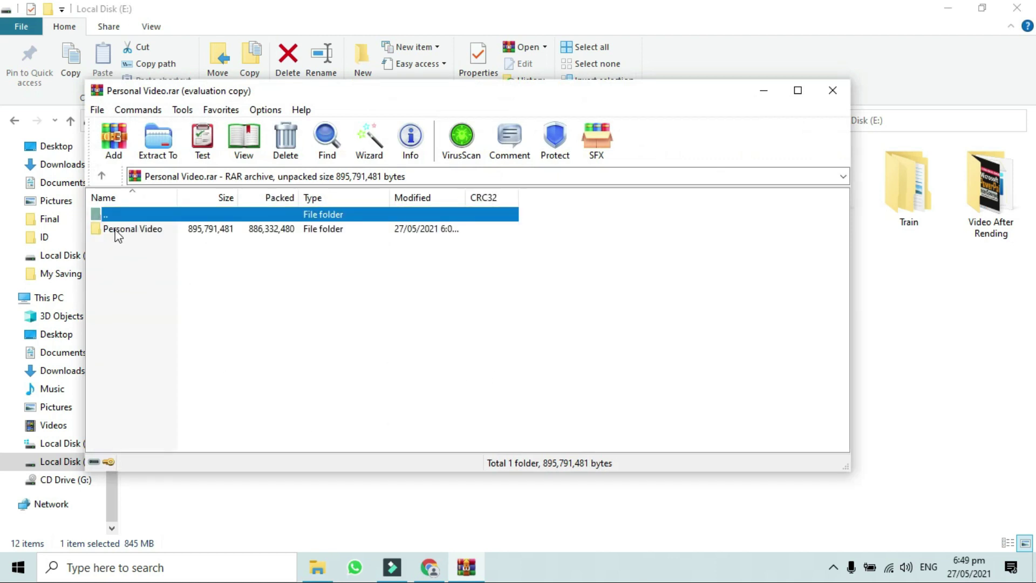
- Open the Personal Video folder and select its three MP4 files
left_click(115, 230)
right_click(115, 231)
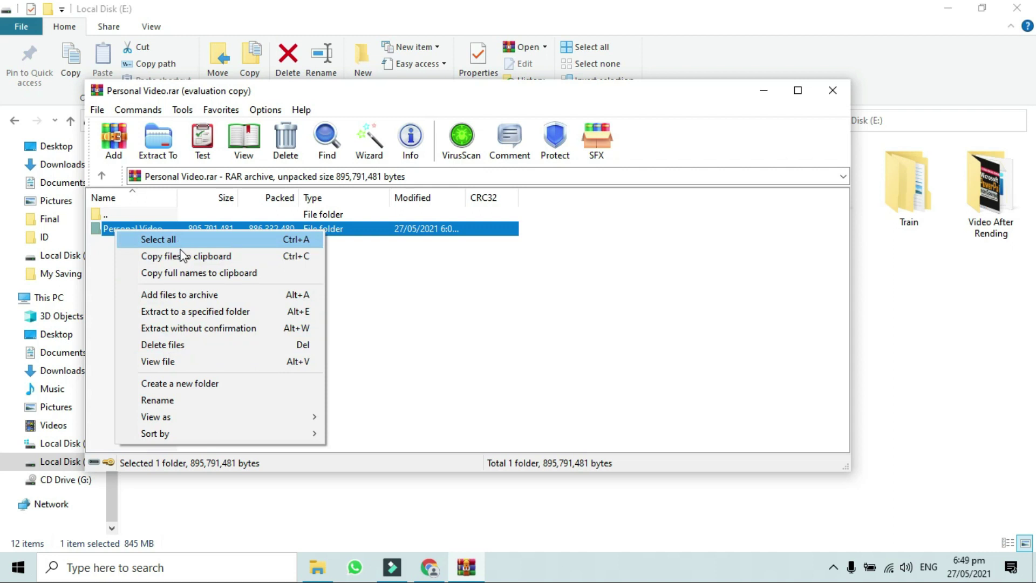
double_click(104, 227)
left_click_drag(119, 300, 118, 234)
right_click(118, 234)
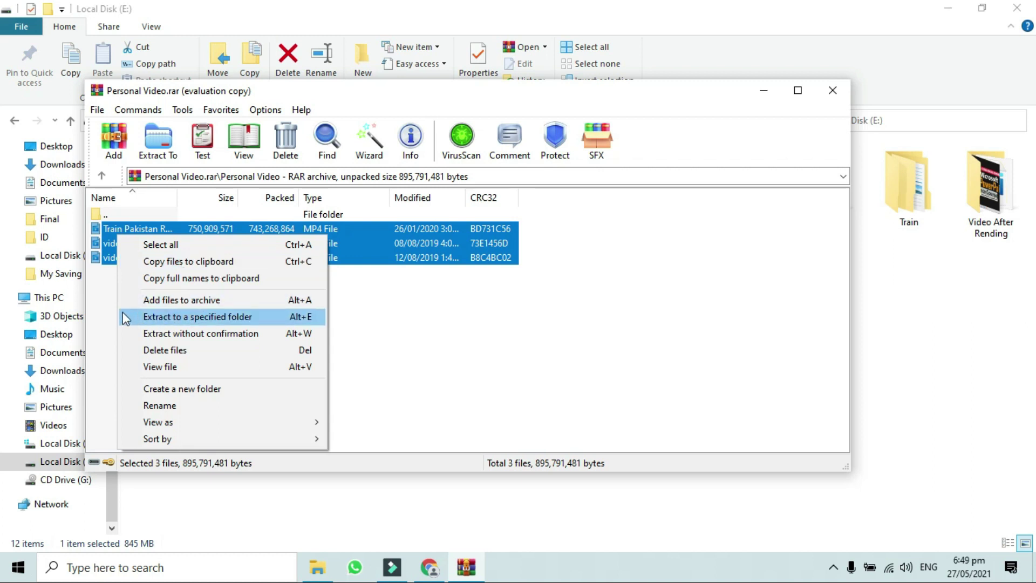
left_click(100, 308)
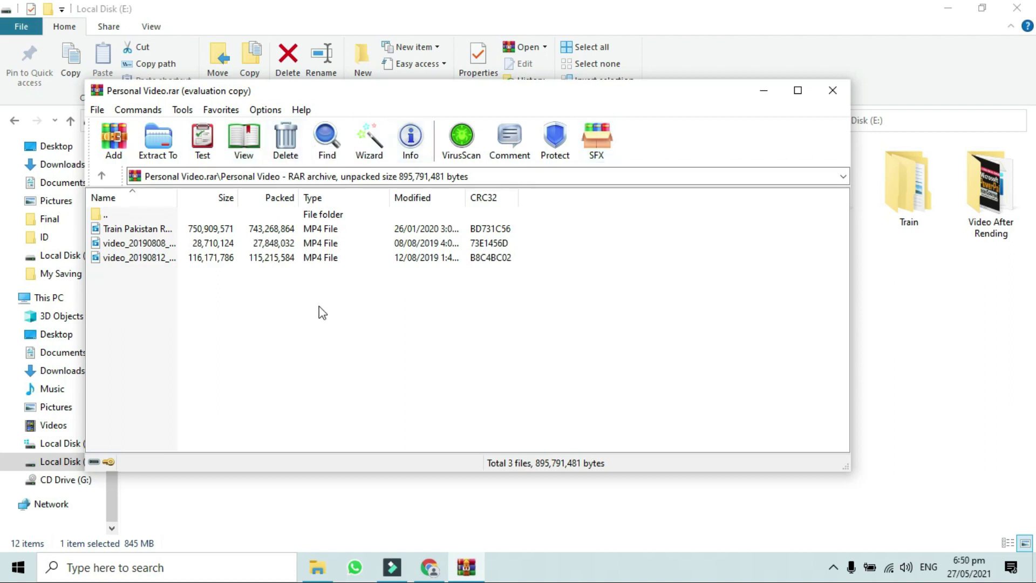
- Close the Personal Video.rar window, refresh Local Disk (E:) and open the ID folder
left_click(832, 100)
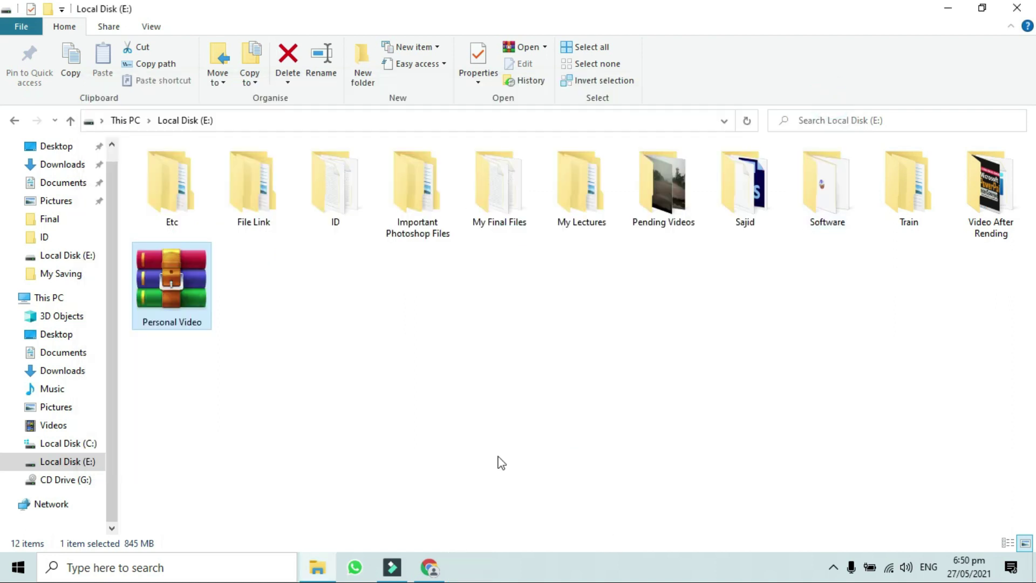
right_click(416, 297)
left_click(452, 352)
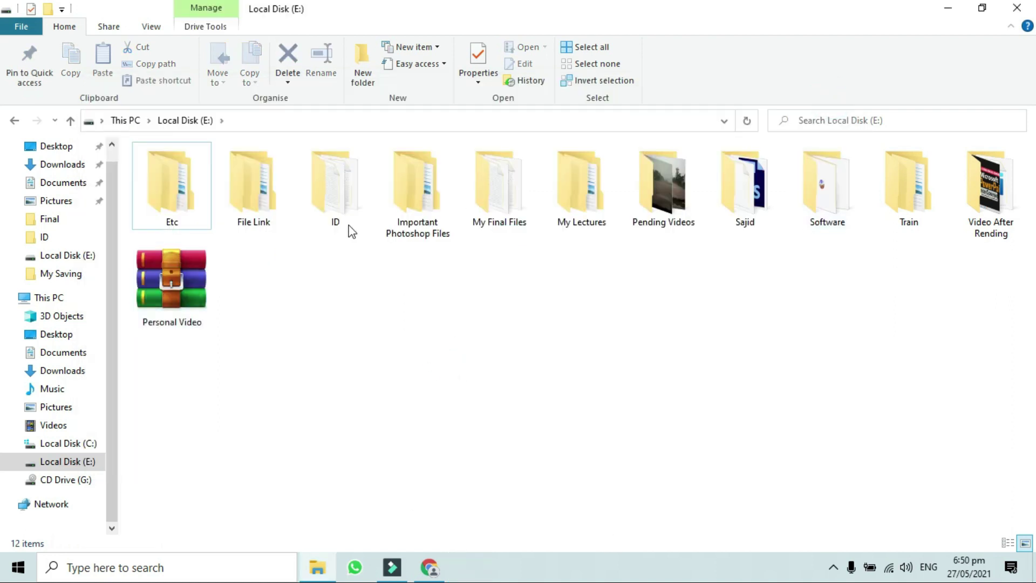
double_click(348, 207)
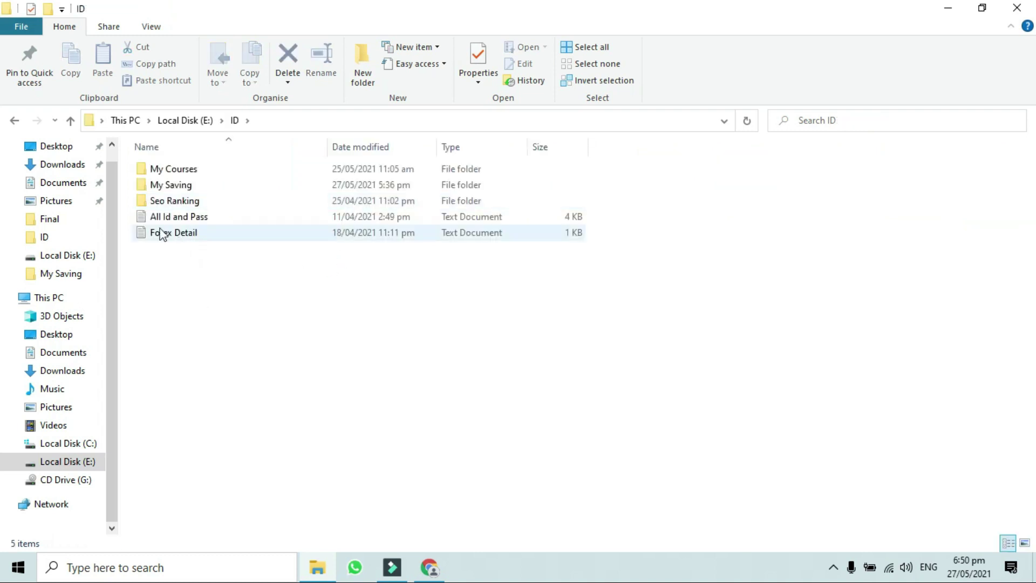
- Archive Forex Detail as Forex Detail.rar with a password and encrypted file names
right_click(190, 238)
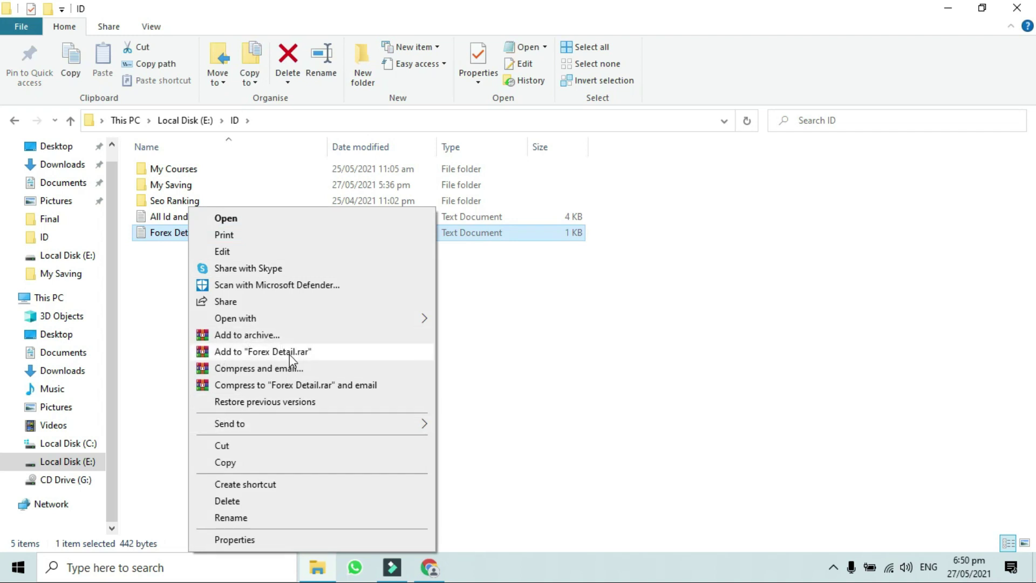
left_click(279, 339)
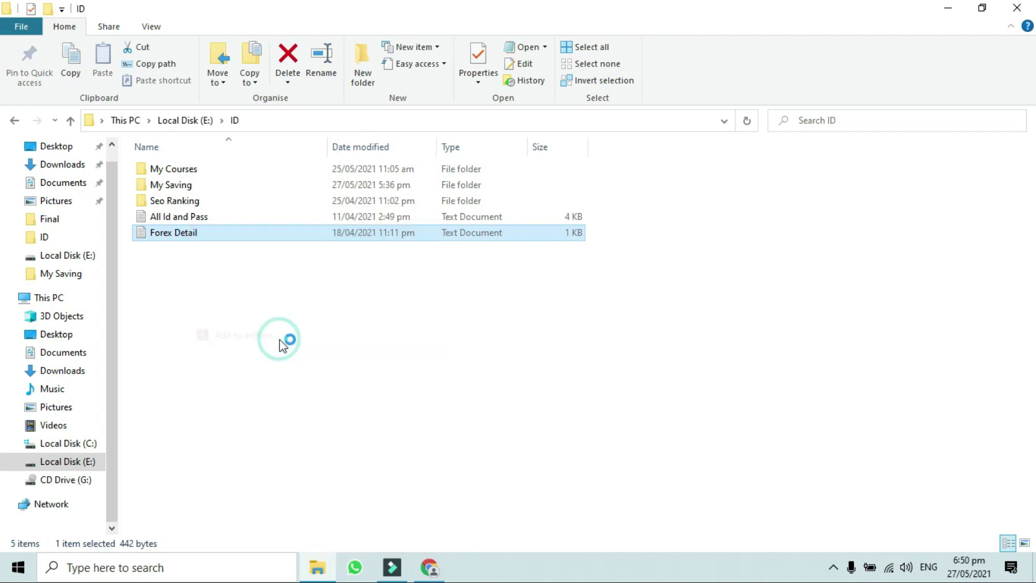
left_click(593, 396)
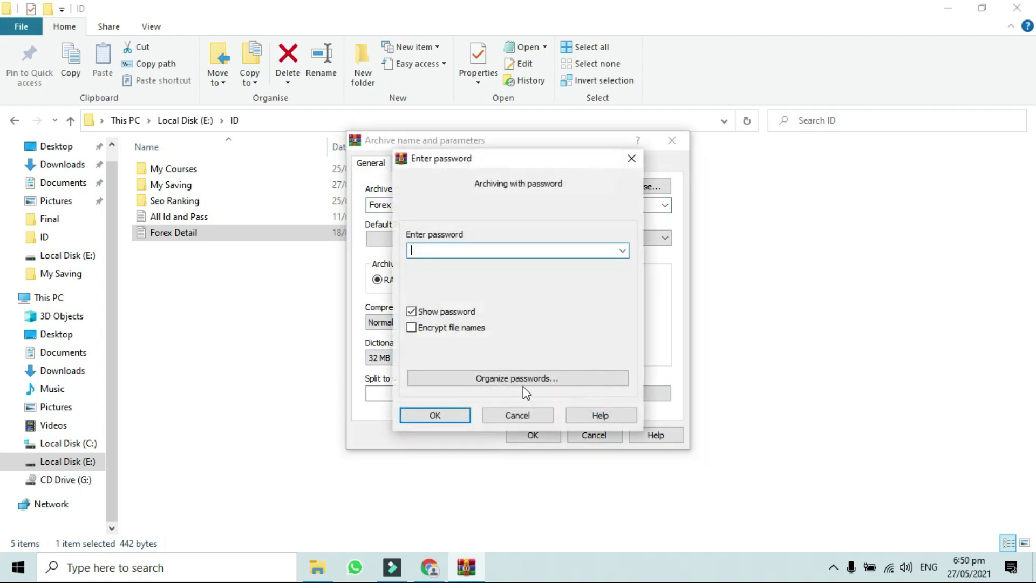
left_click(424, 328)
left_click(435, 416)
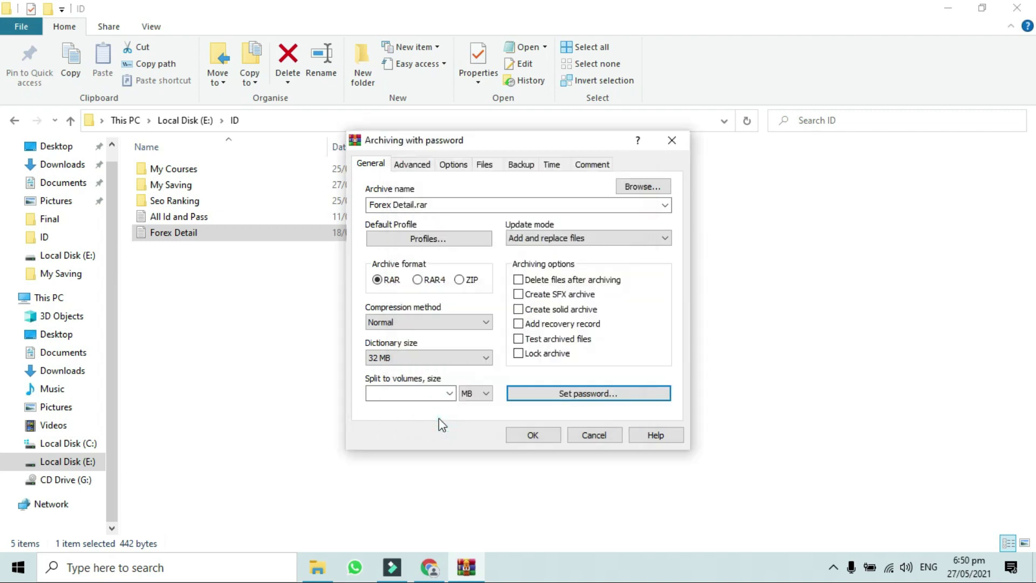
left_click(533, 434)
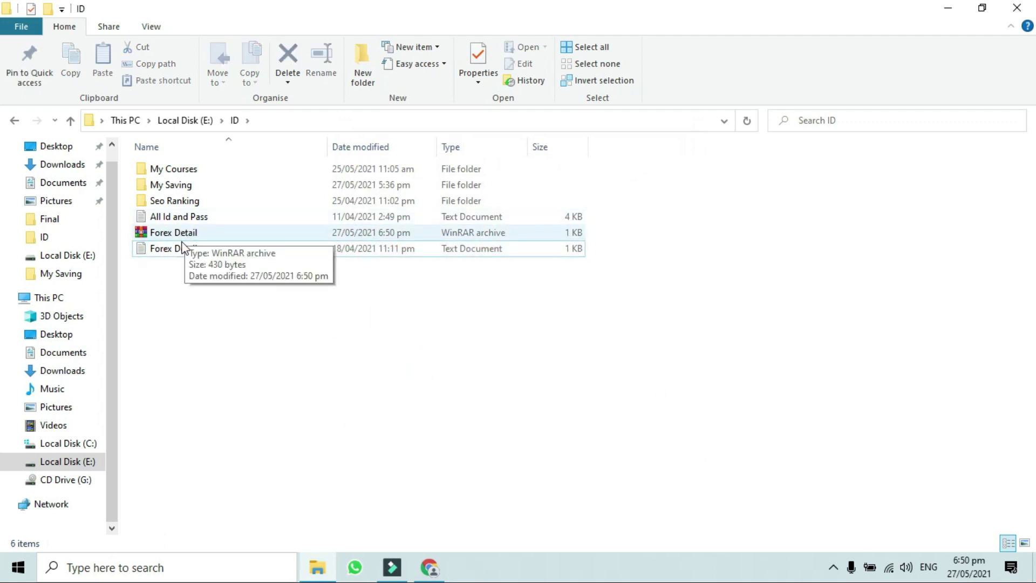
- Unlock Forex Detail.rar with its password, confirm Forex Detail.txt is inside, then close WinRAR and the ID folder
double_click(185, 234)
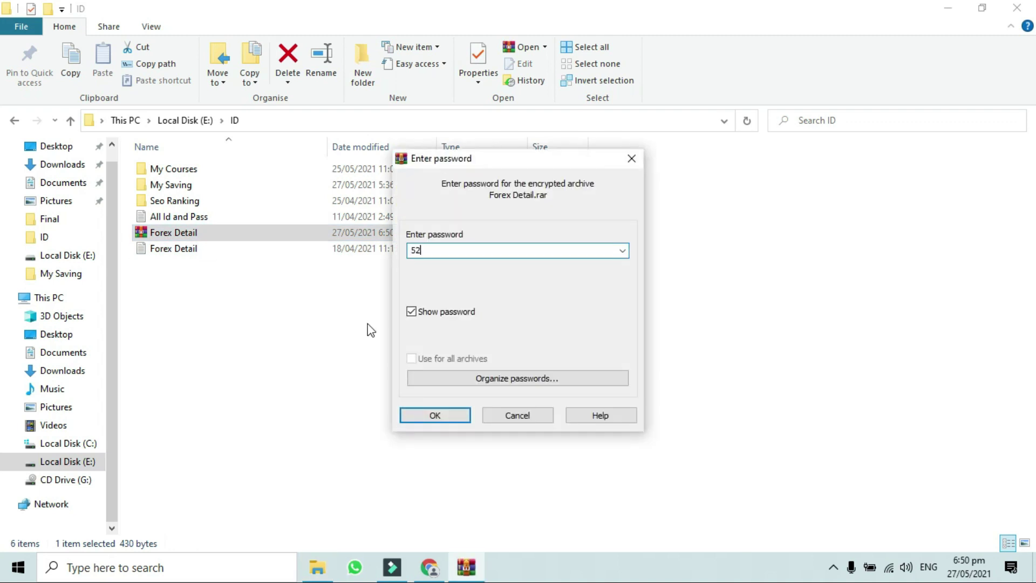
left_click(463, 419)
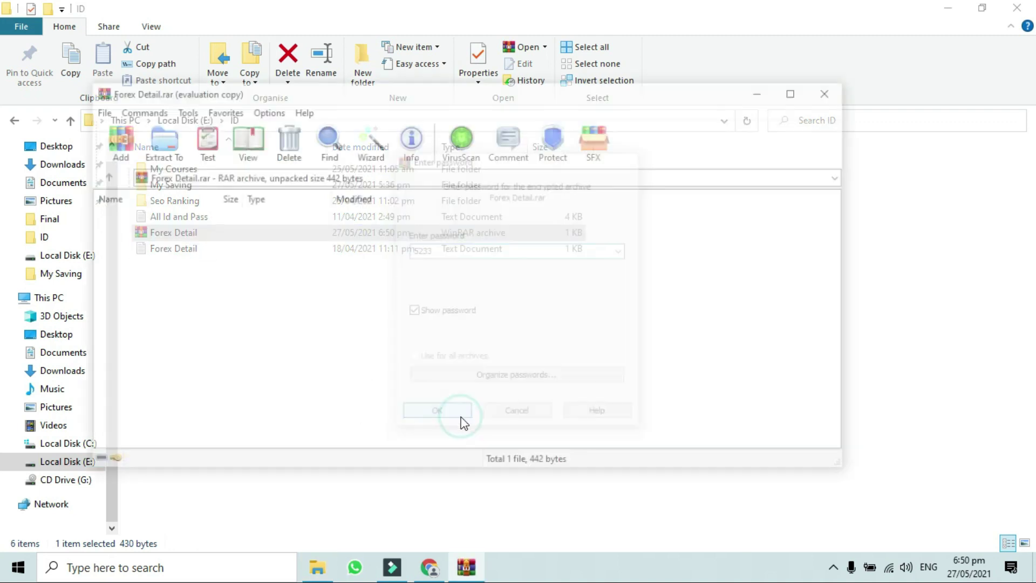
left_click(137, 234)
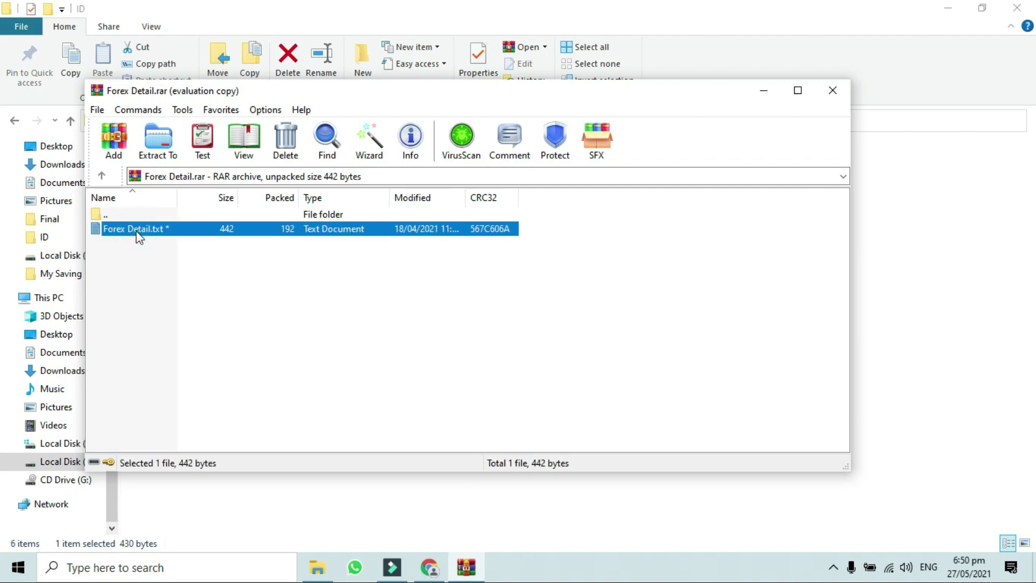
left_click(834, 92)
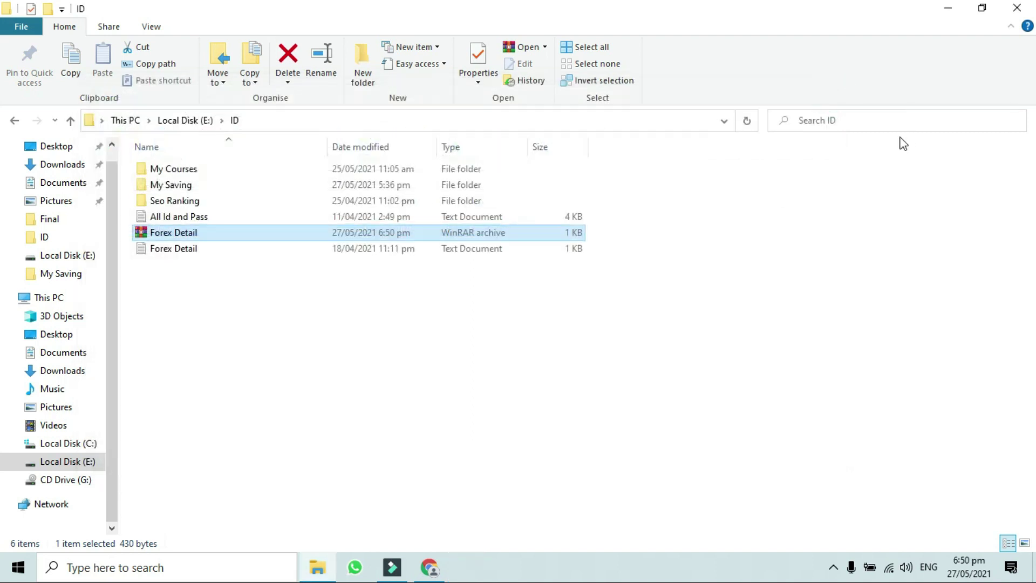
left_click(1017, 7)
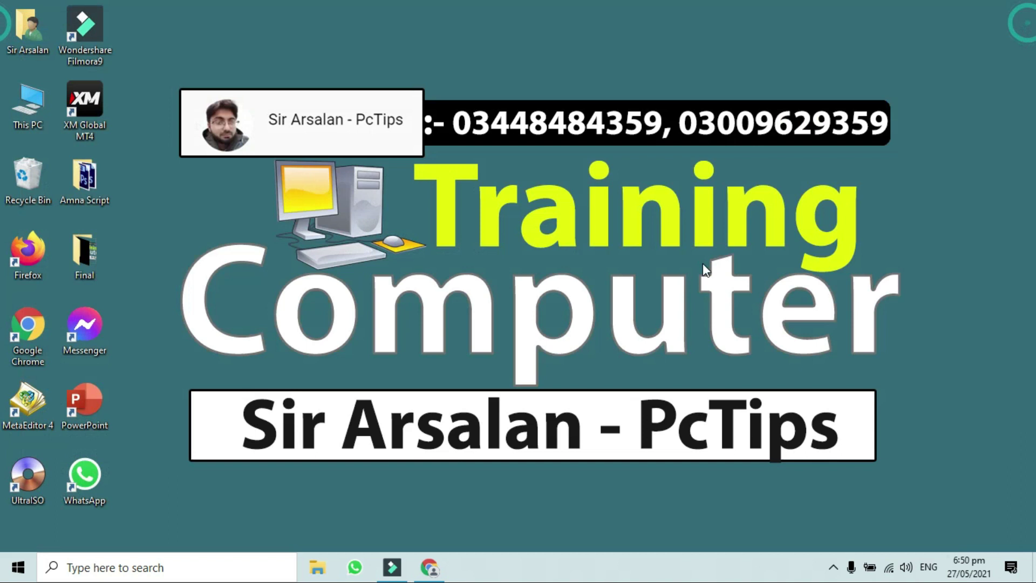